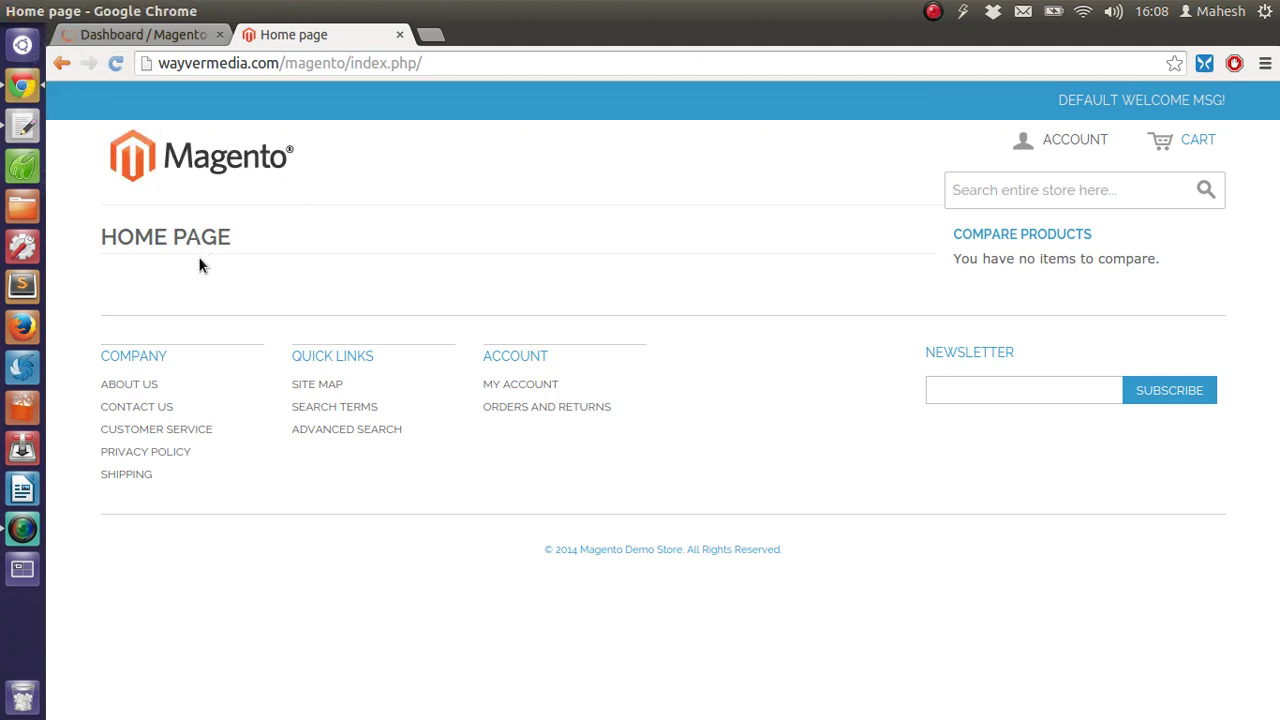
# Highlight the HOME PAGE heading on the storefront to point it out
pyautogui.moveTo(101, 237); pyautogui.dragTo(229, 238)
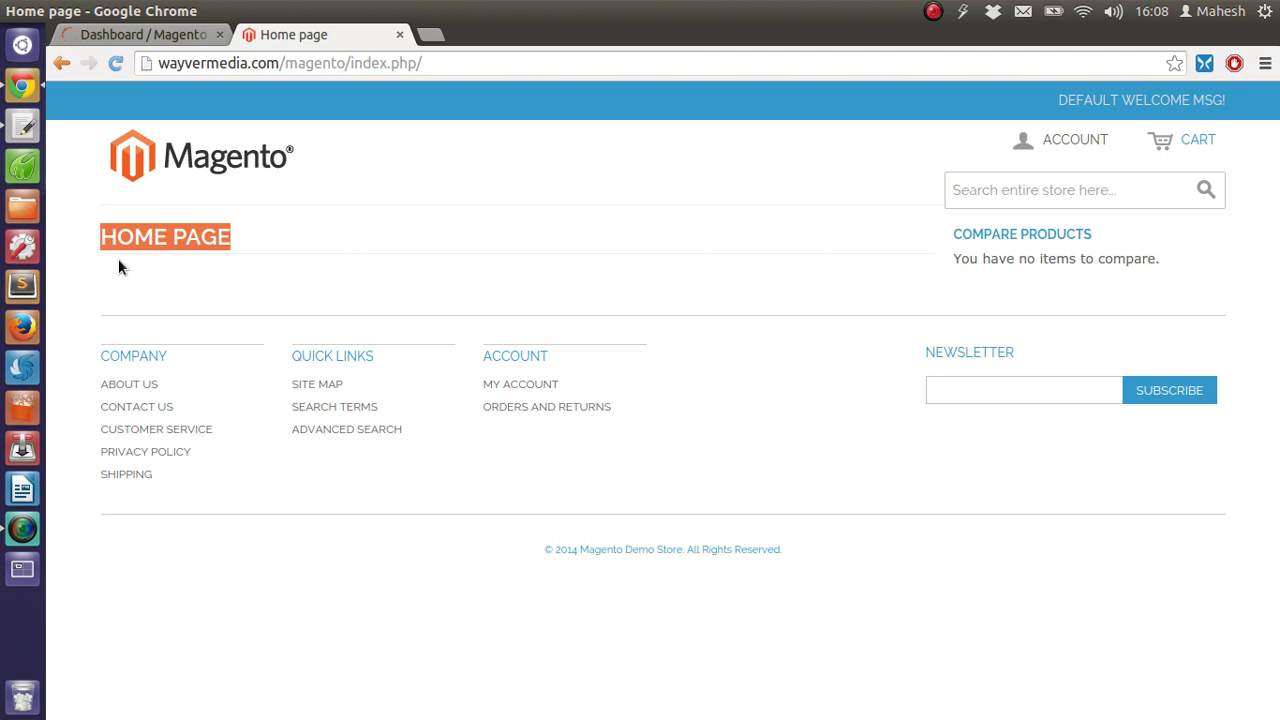
pyautogui.click(183, 238)
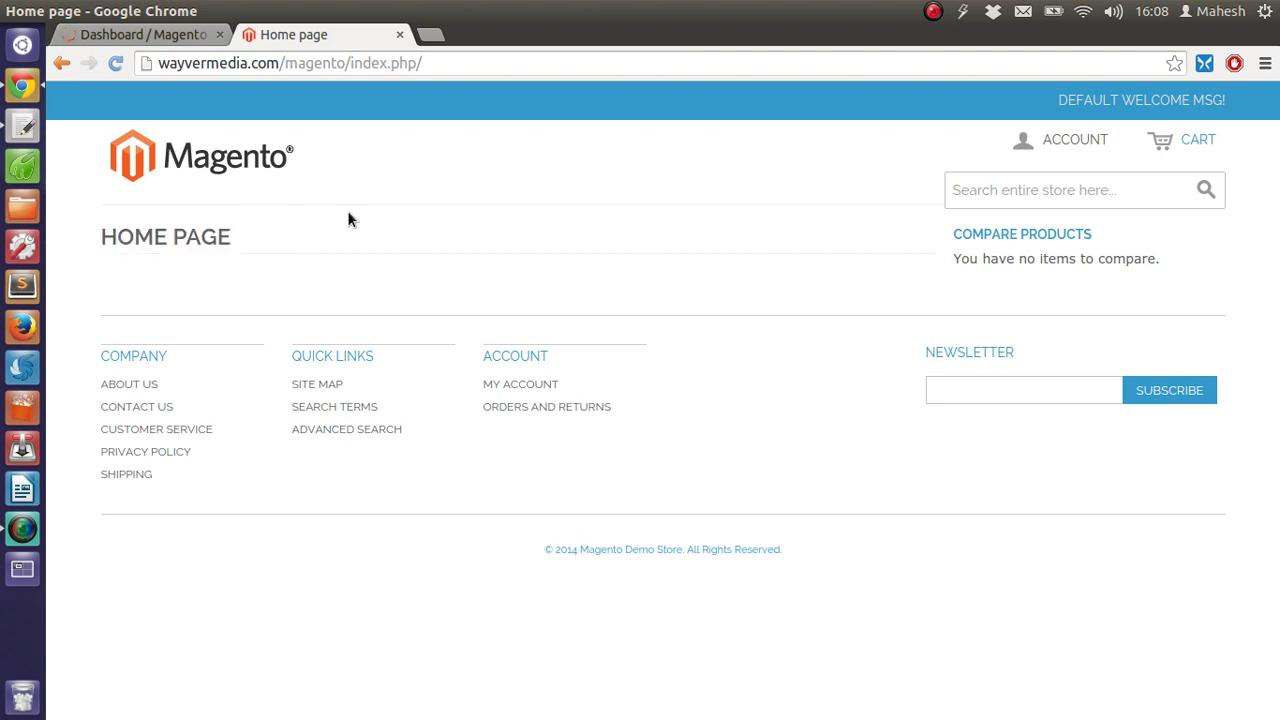
pyautogui.moveTo(232, 237); pyautogui.dragTo(106, 228)
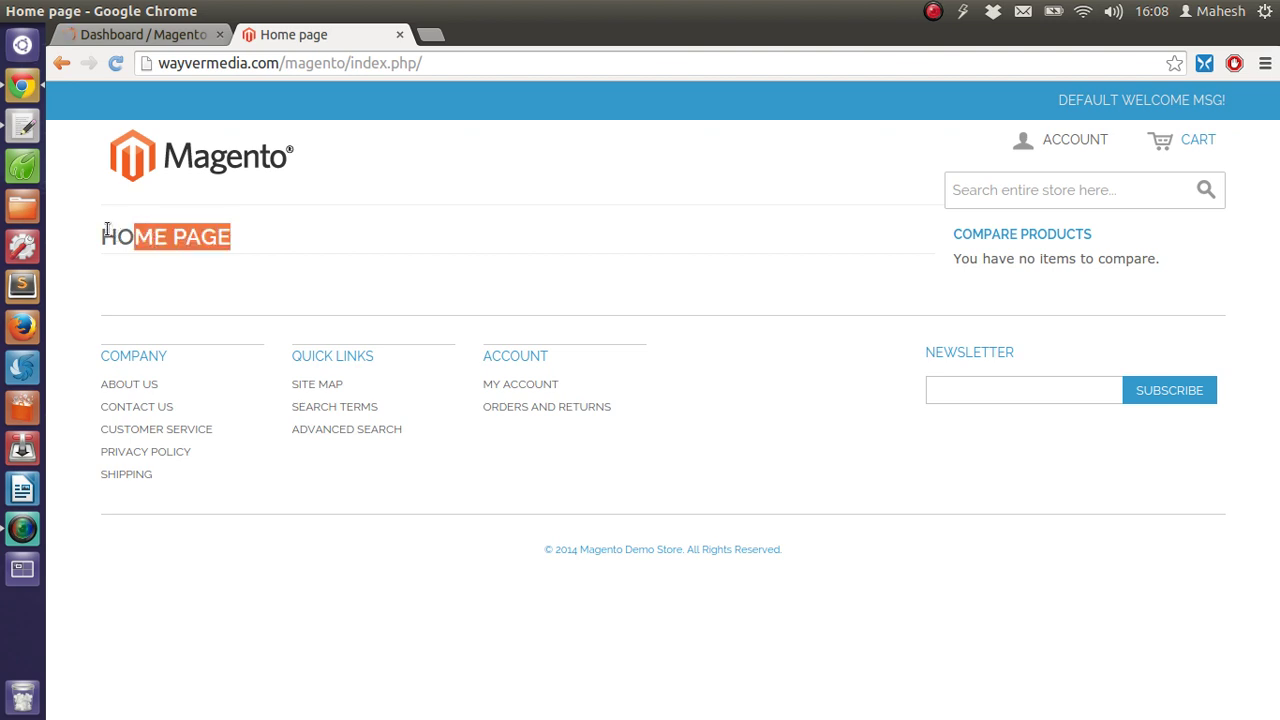
pyautogui.click(294, 243)
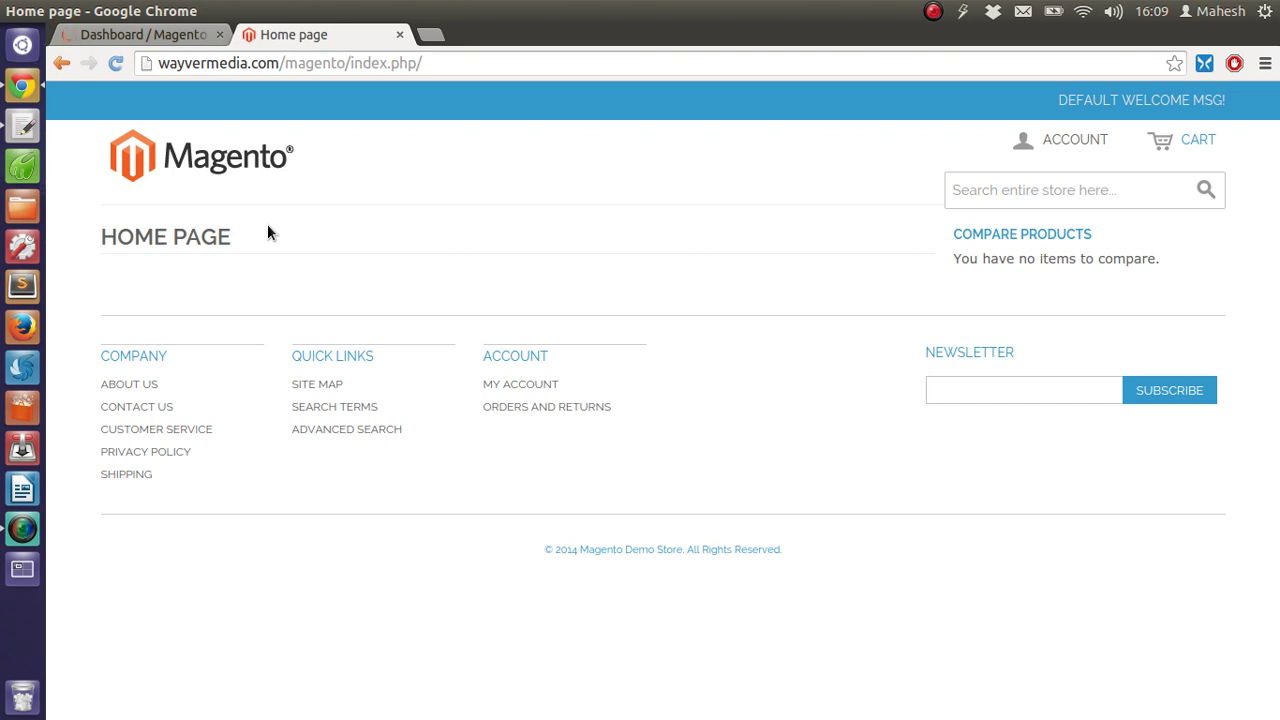
pyautogui.moveTo(104, 237); pyautogui.dragTo(175, 276)
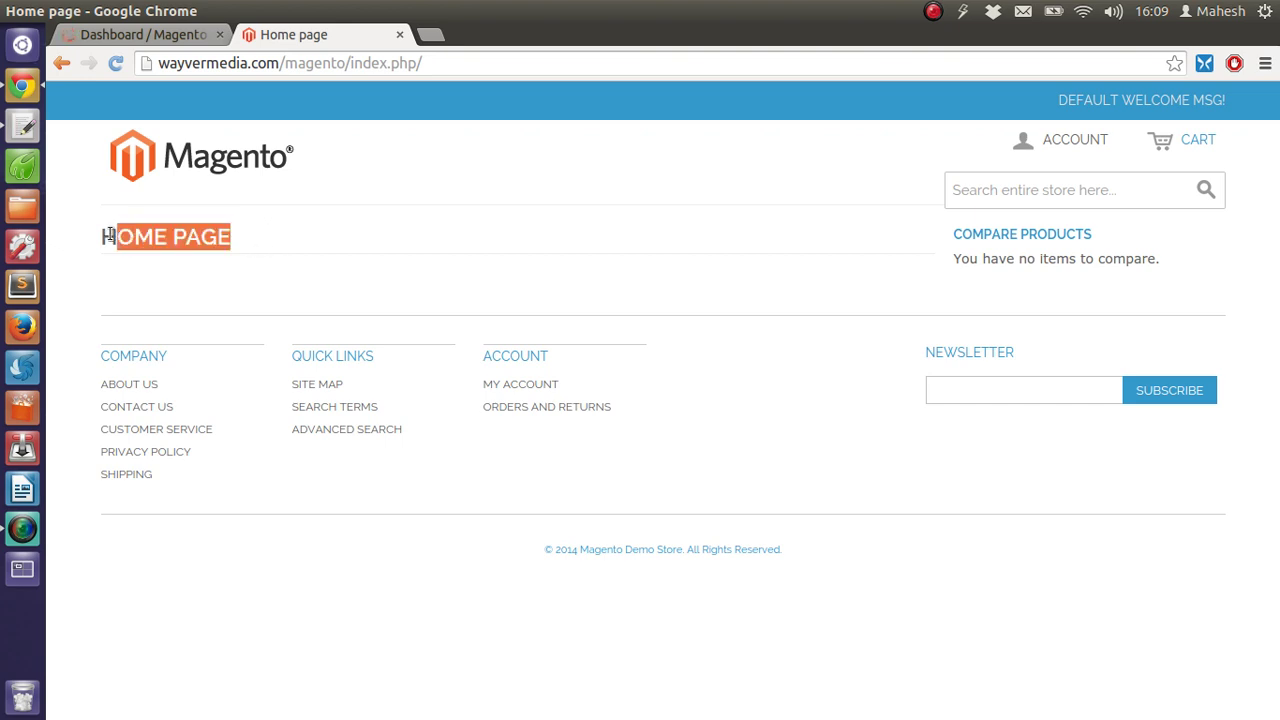
# Go to the admin dashboard and open System > Configuration at its General settings
pyautogui.click(480, 190)
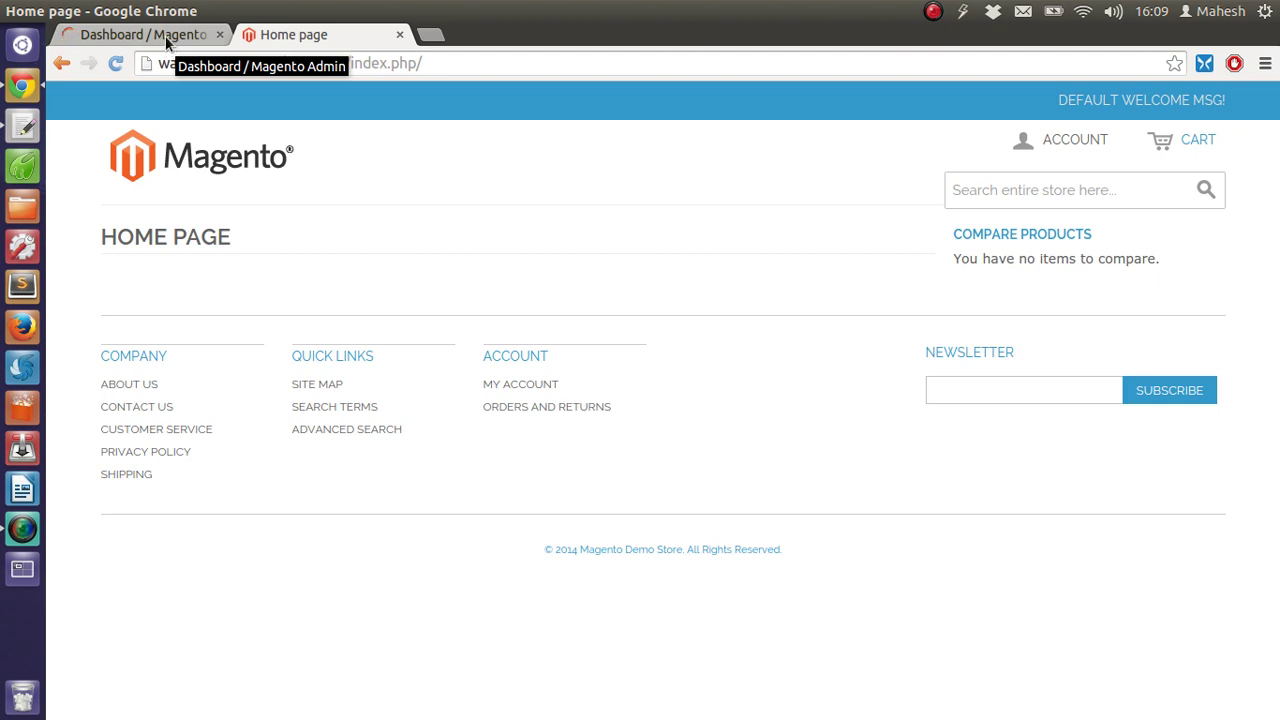
pyautogui.click(166, 34)
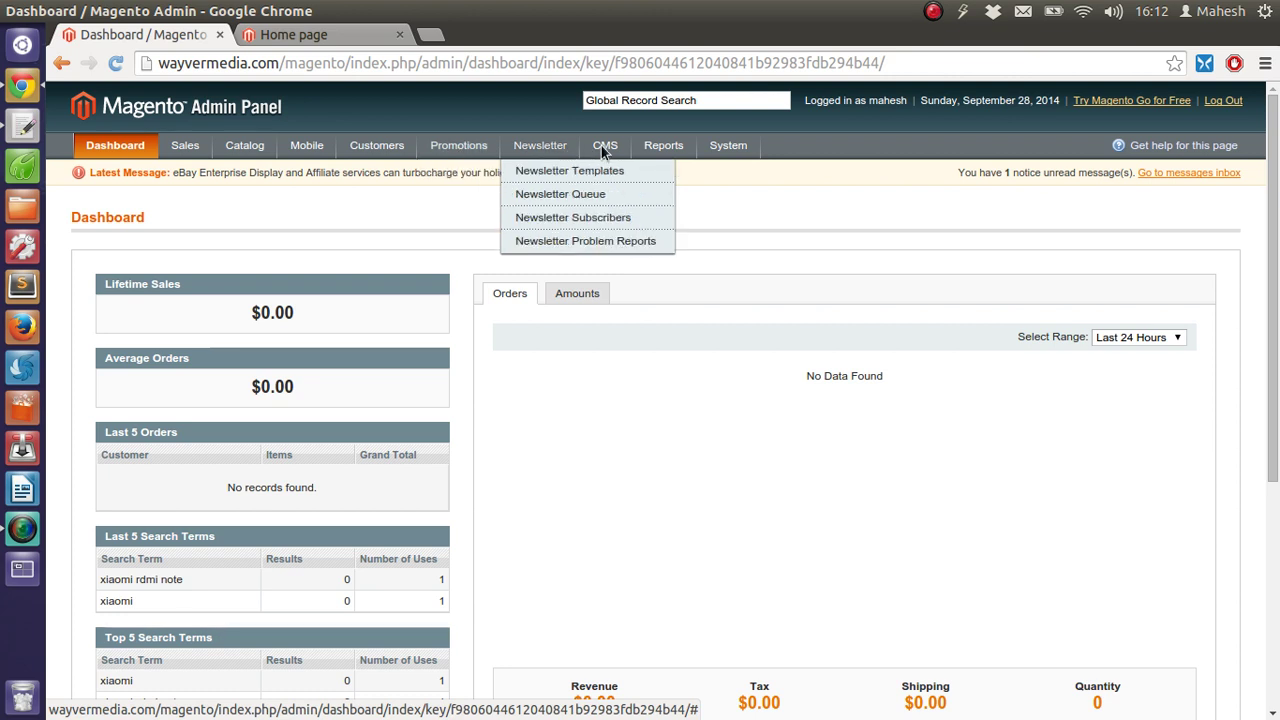
pyautogui.moveTo(728, 145)
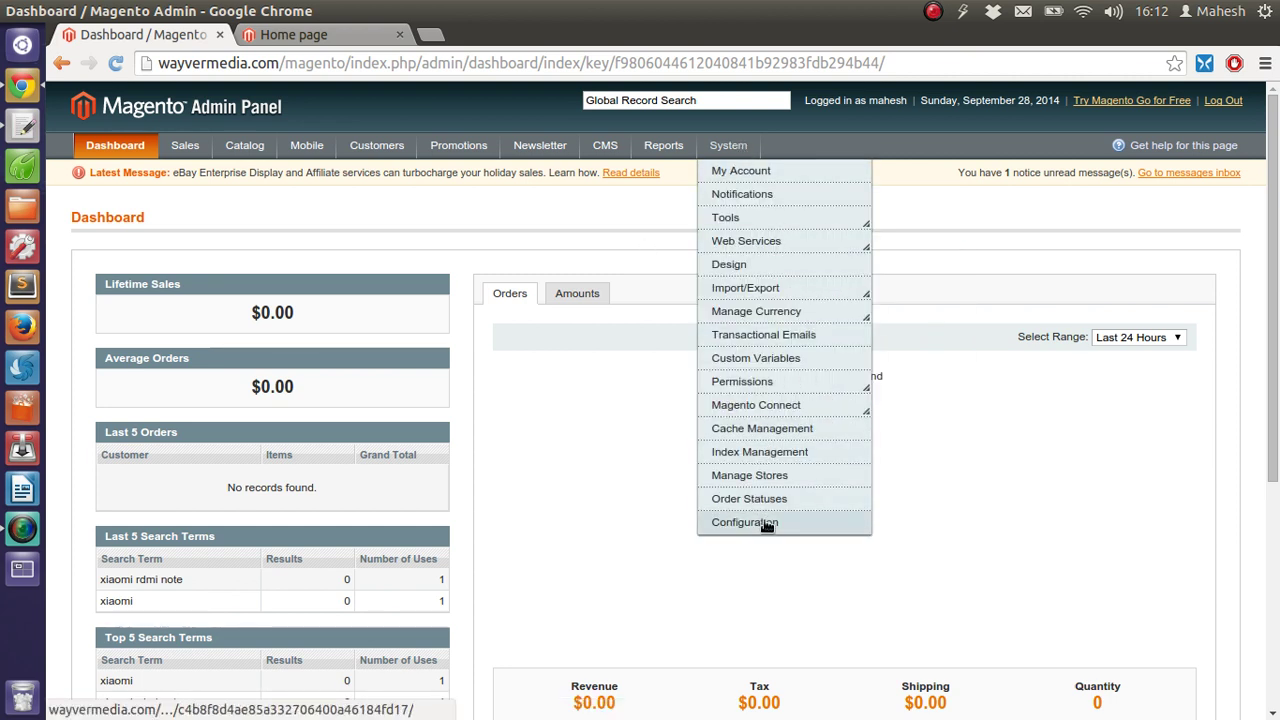
pyautogui.click(766, 524)
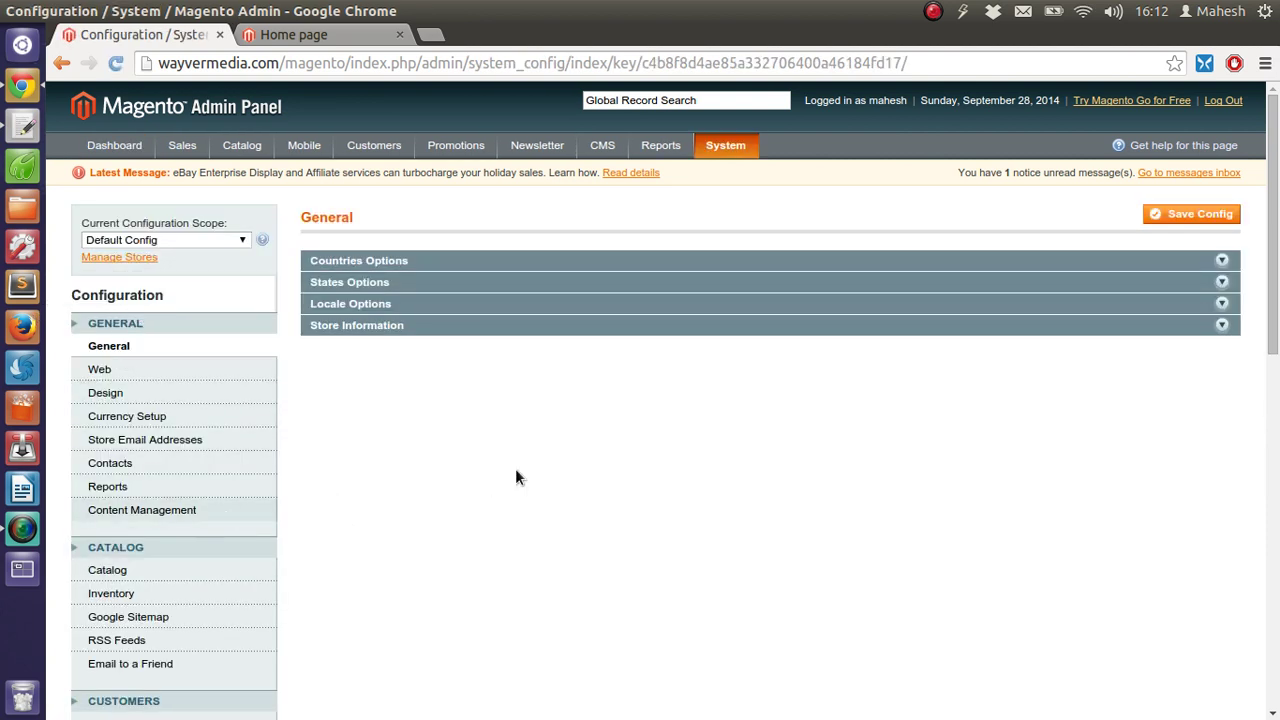
# Open the Design section under General in the Configuration sidebar
pyautogui.scroll(-1, 521, 454)
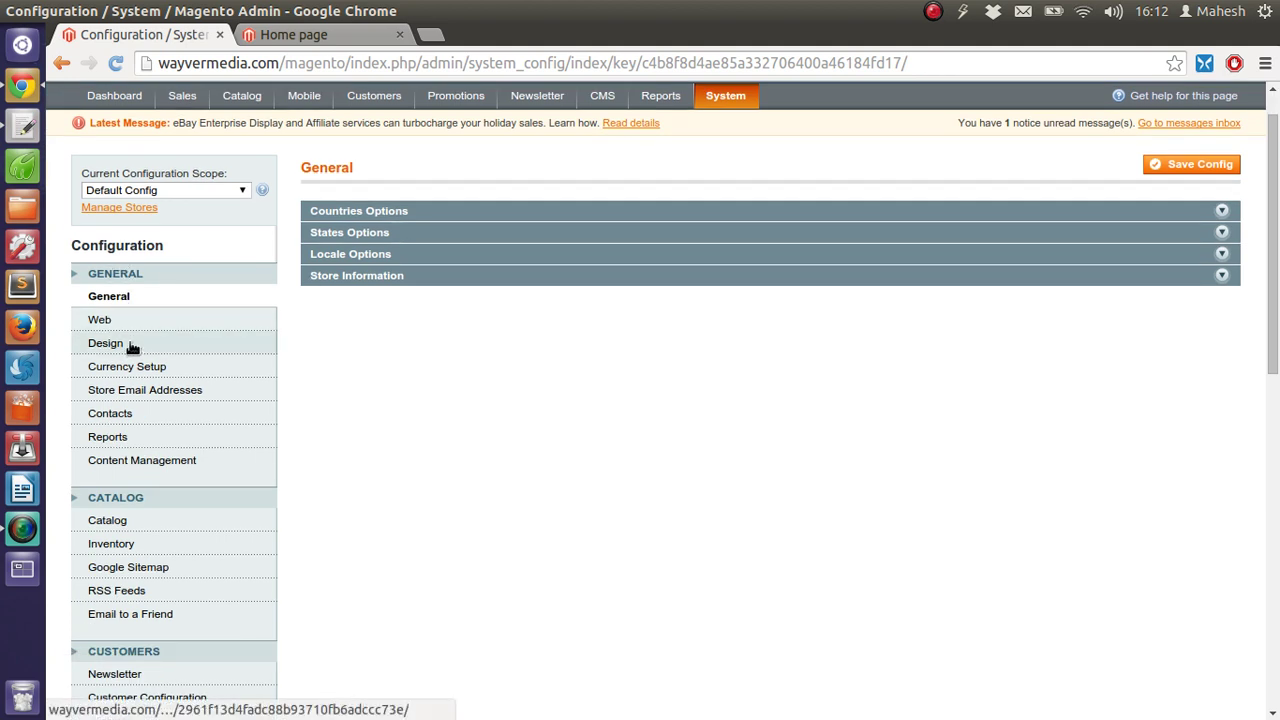
pyautogui.click(132, 346)
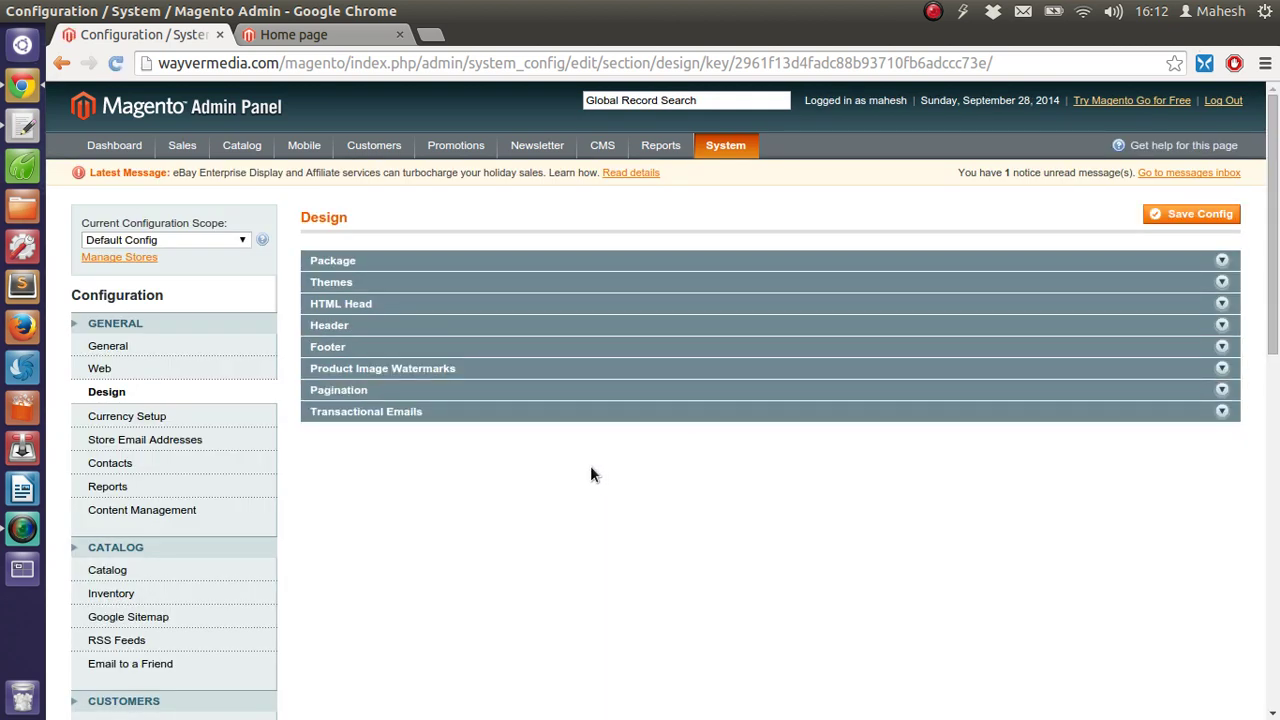
# Under HTML Head, replace the Default Title with 'Mobile Shoppy'
pyautogui.click(357, 305)
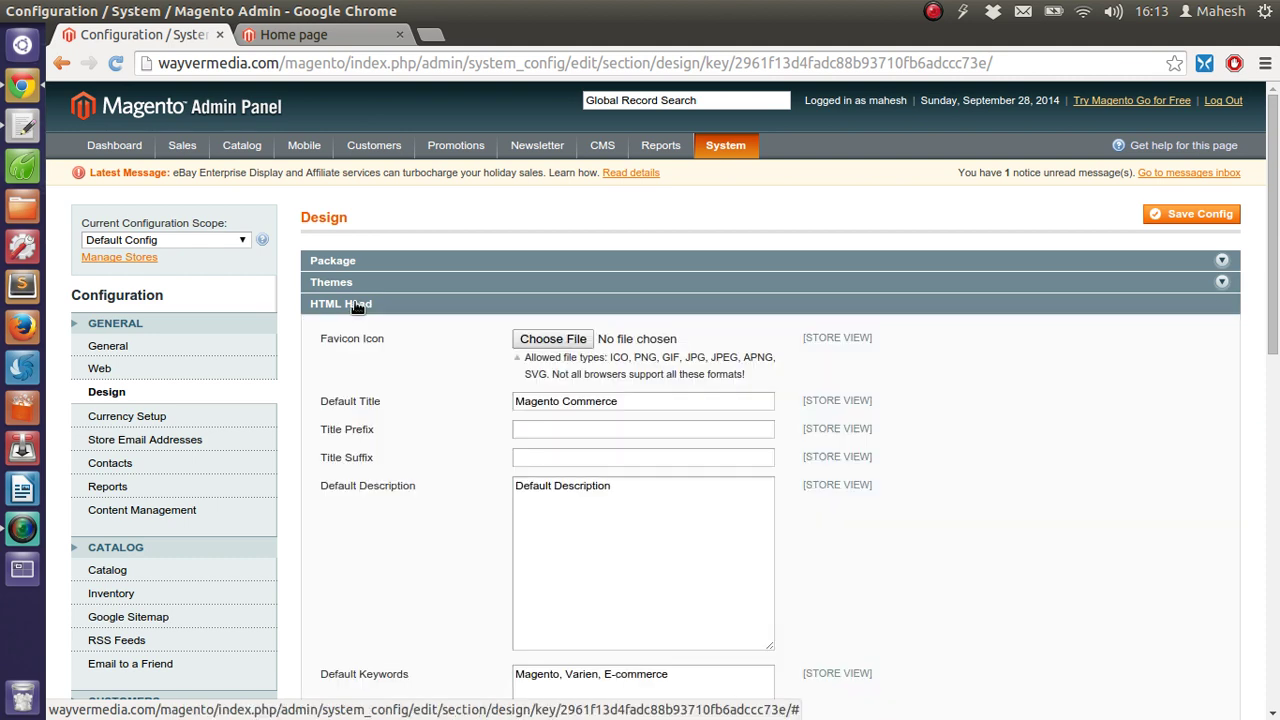
pyautogui.scroll(-3, 387, 376)
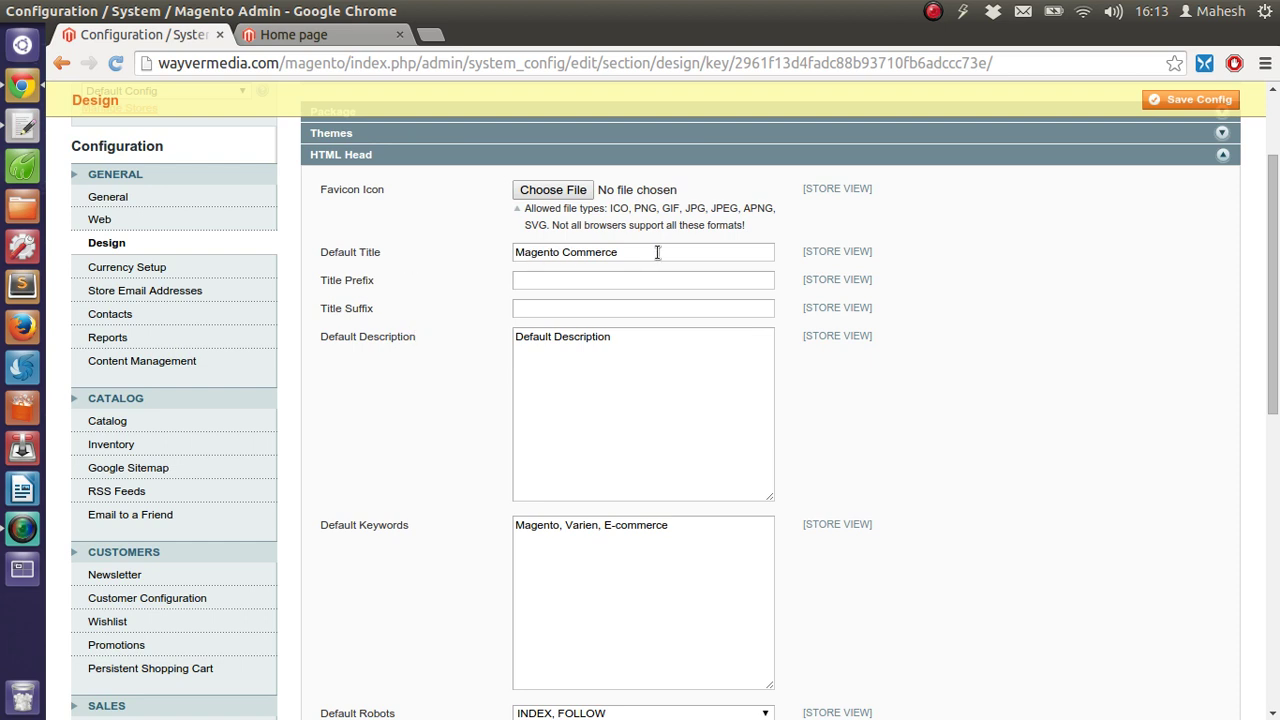
pyautogui.click(527, 252)
pyautogui.hotkey('shift', 'End')
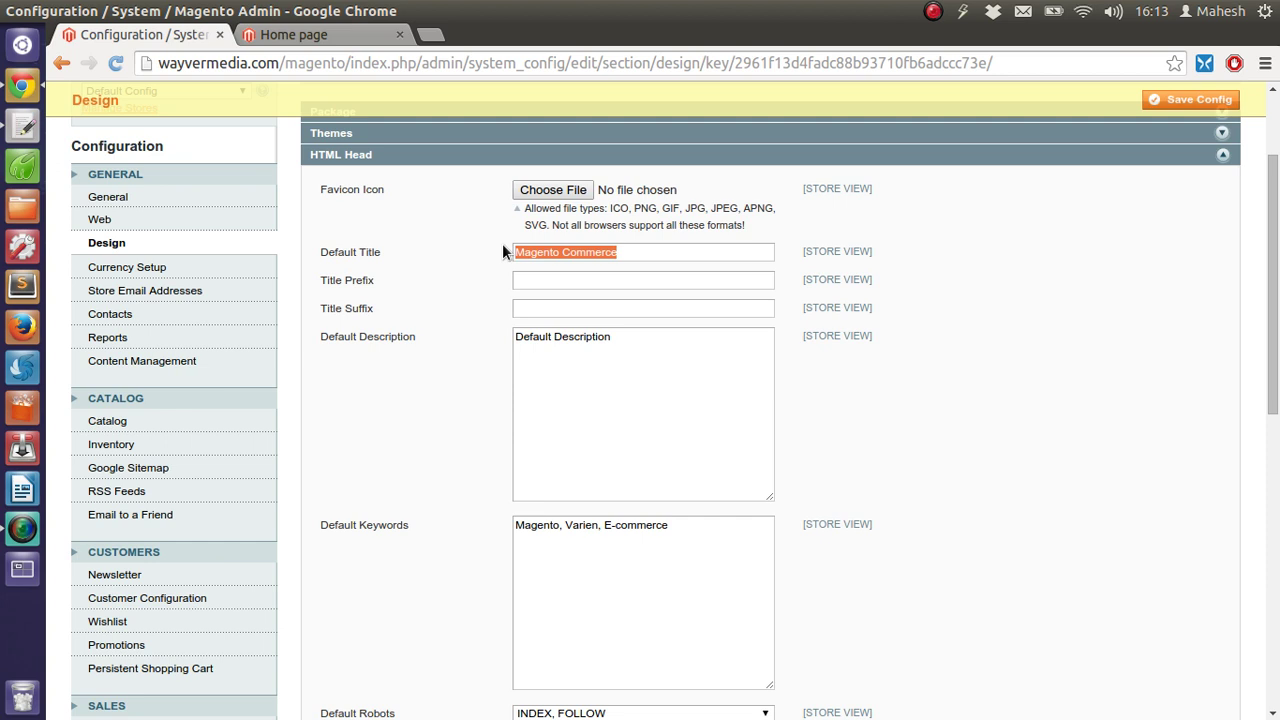
pyautogui.write('Mobile Shoppy')
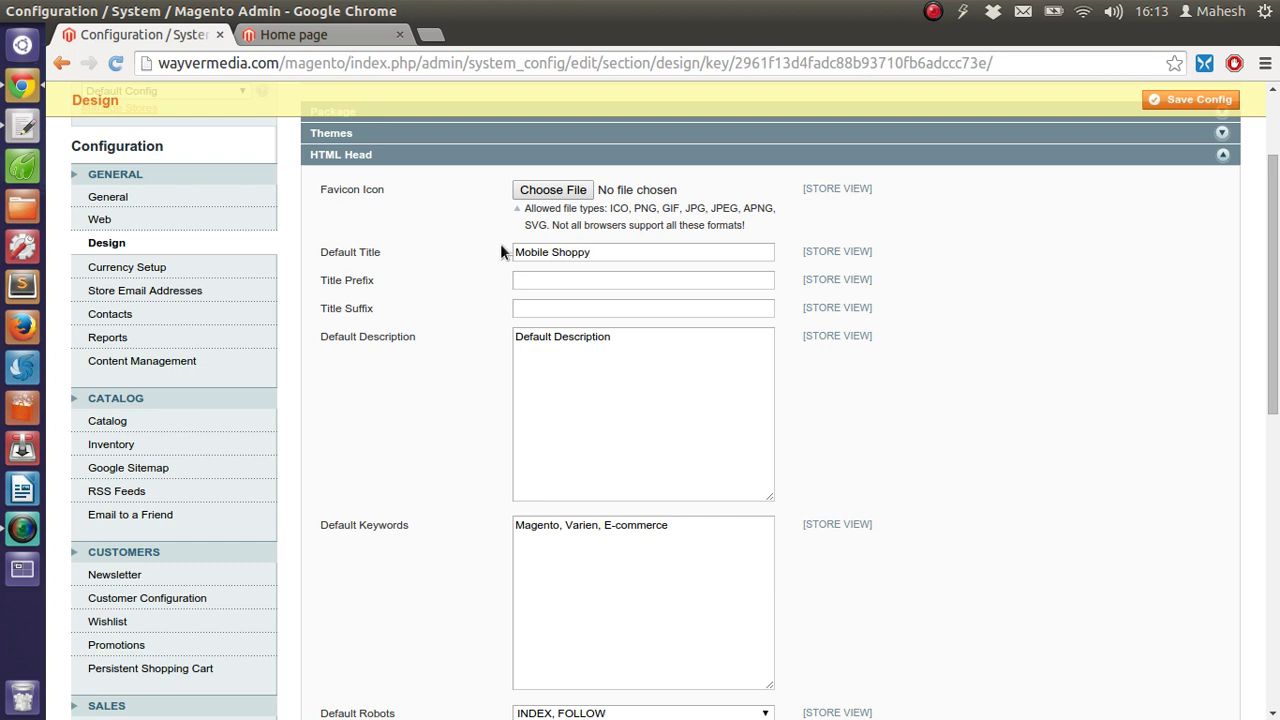
# Clear the Default Description and Default Keywords fields
pyautogui.moveTo(626, 338); pyautogui.dragTo(497, 338)
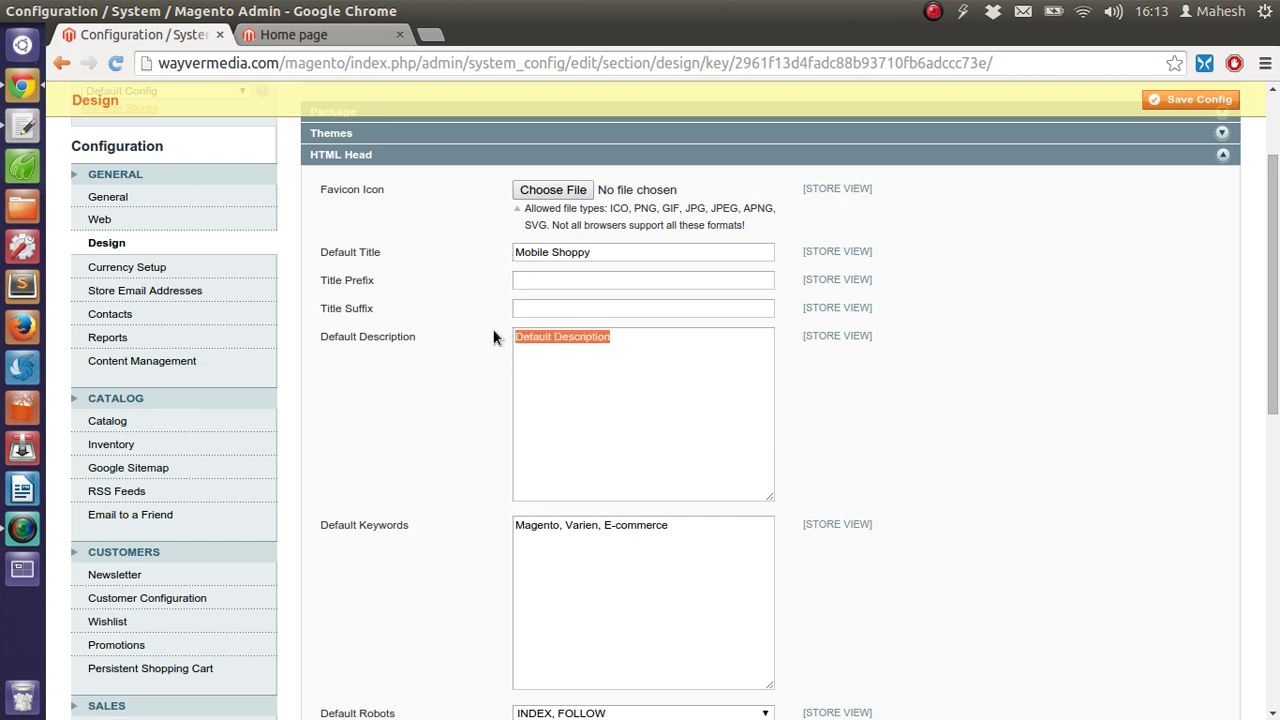
pyautogui.press('BackSpace')
pyautogui.click(680, 527)
pyautogui.hotkey('ctrl', 'a')
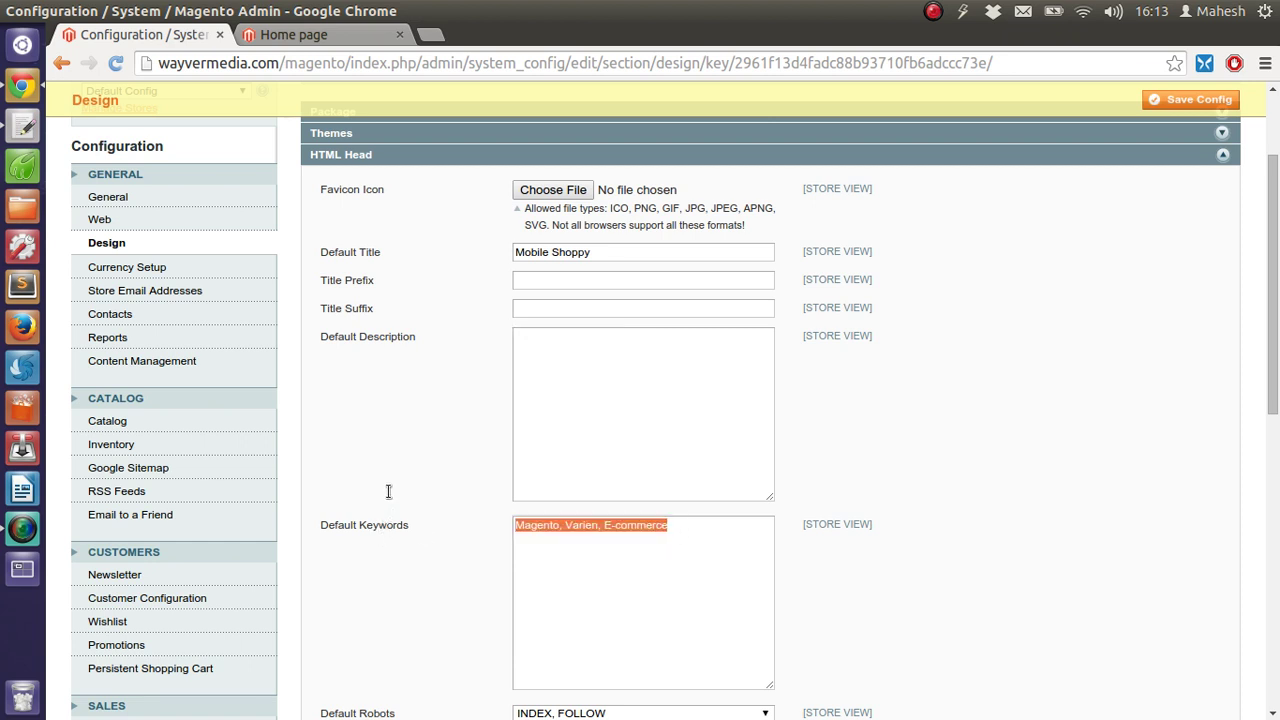
pyautogui.press('BackSpace')
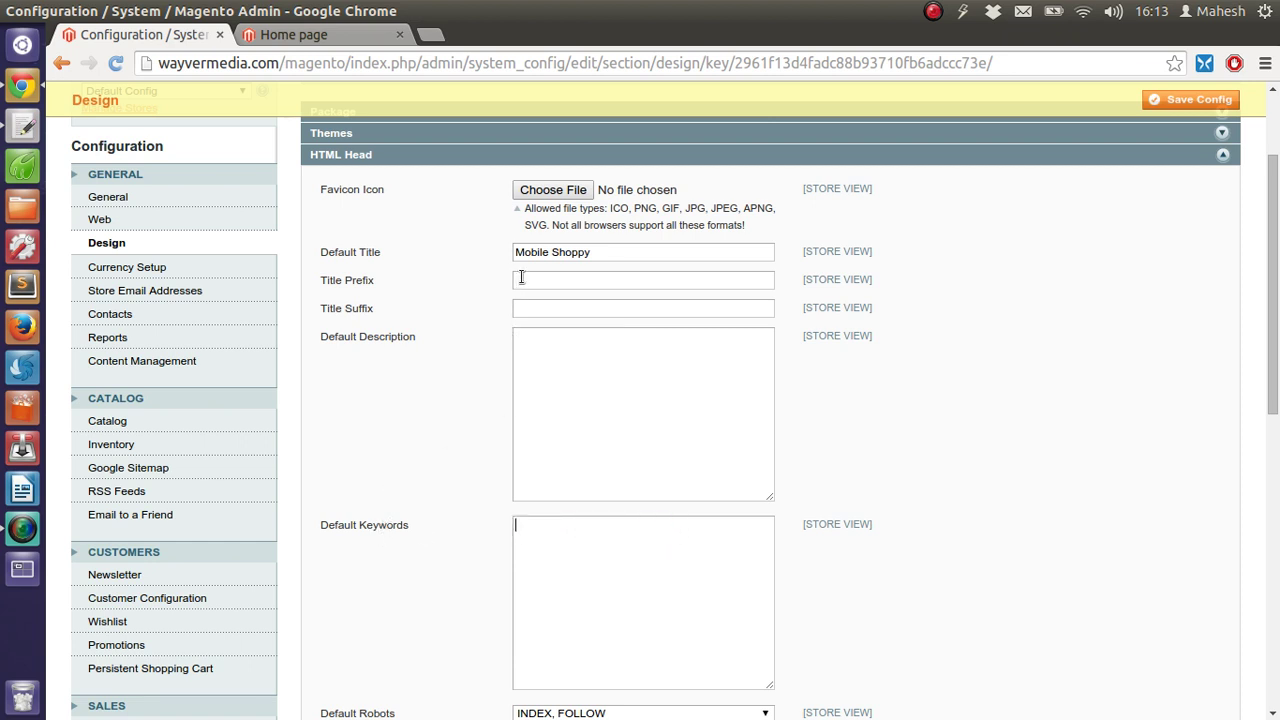
pyautogui.click(539, 283)
pyautogui.click(592, 252)
pyautogui.scroll(-1, 313, 429)
pyautogui.scroll(-4, 313, 425)
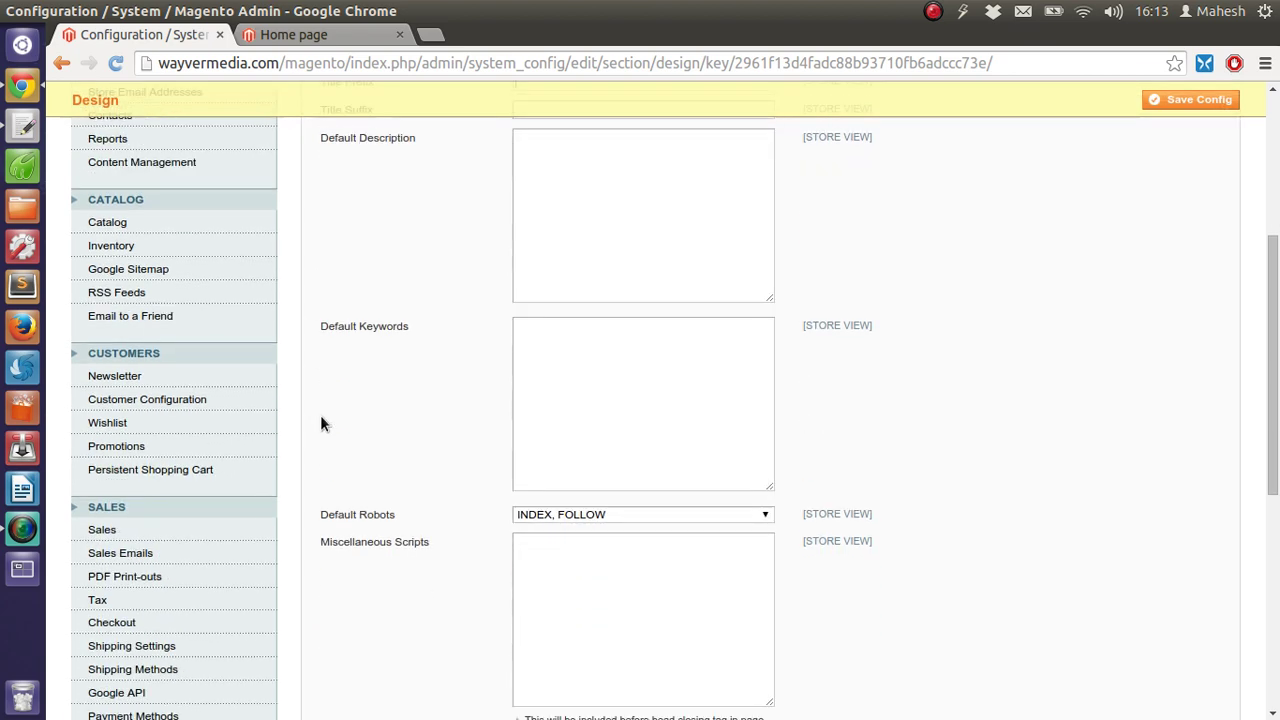
pyautogui.scroll(-1, 321, 415)
pyautogui.scroll(-5, 326, 412)
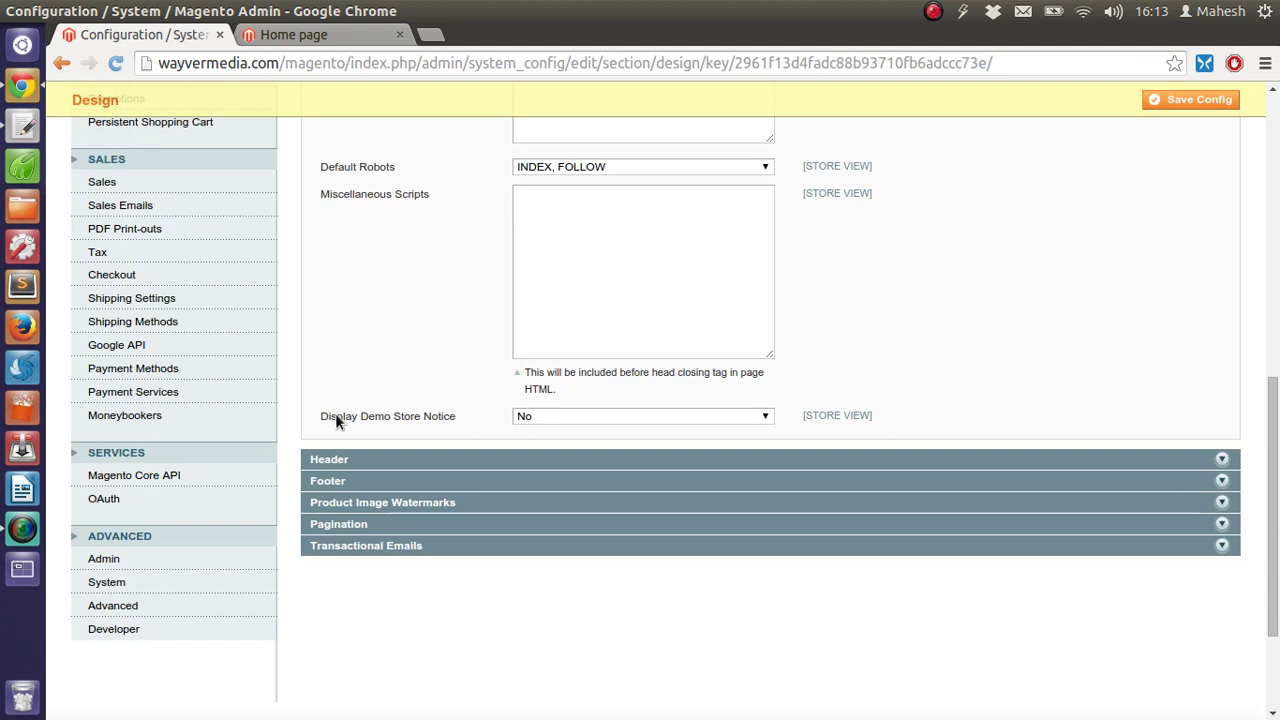
# Change the Footer copyright to '&copy; 2014 Mobile Shoppy Store. All Rights Reserved.'
pyautogui.click(389, 461)
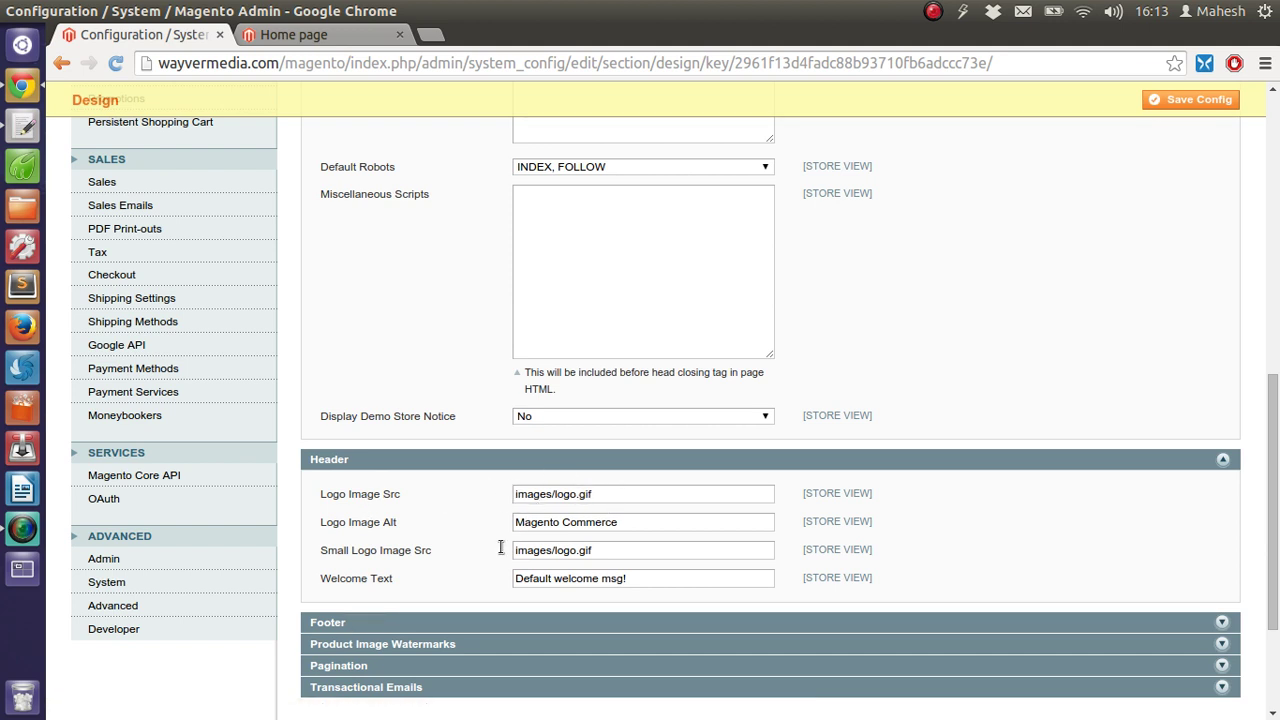
pyautogui.click(438, 618)
pyautogui.scroll(-5, 458, 518)
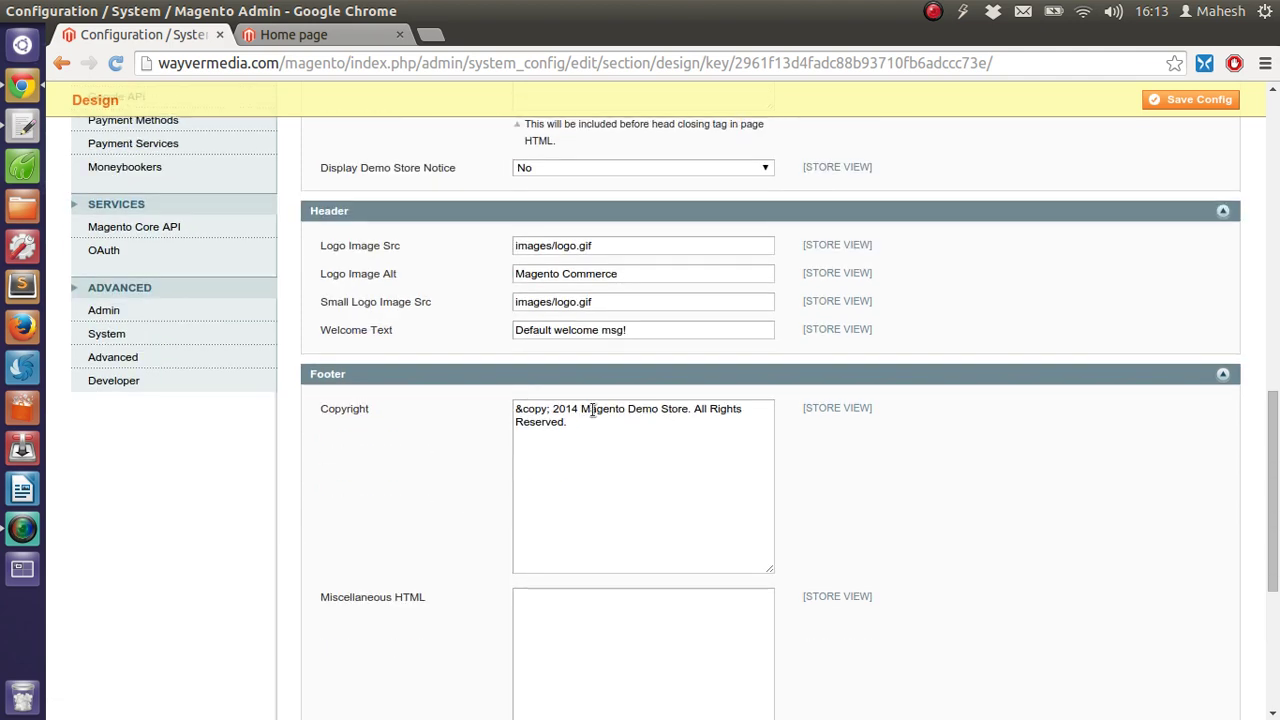
pyautogui.moveTo(582, 410); pyautogui.dragTo(657, 411)
pyautogui.write('Mobile Shoppy')
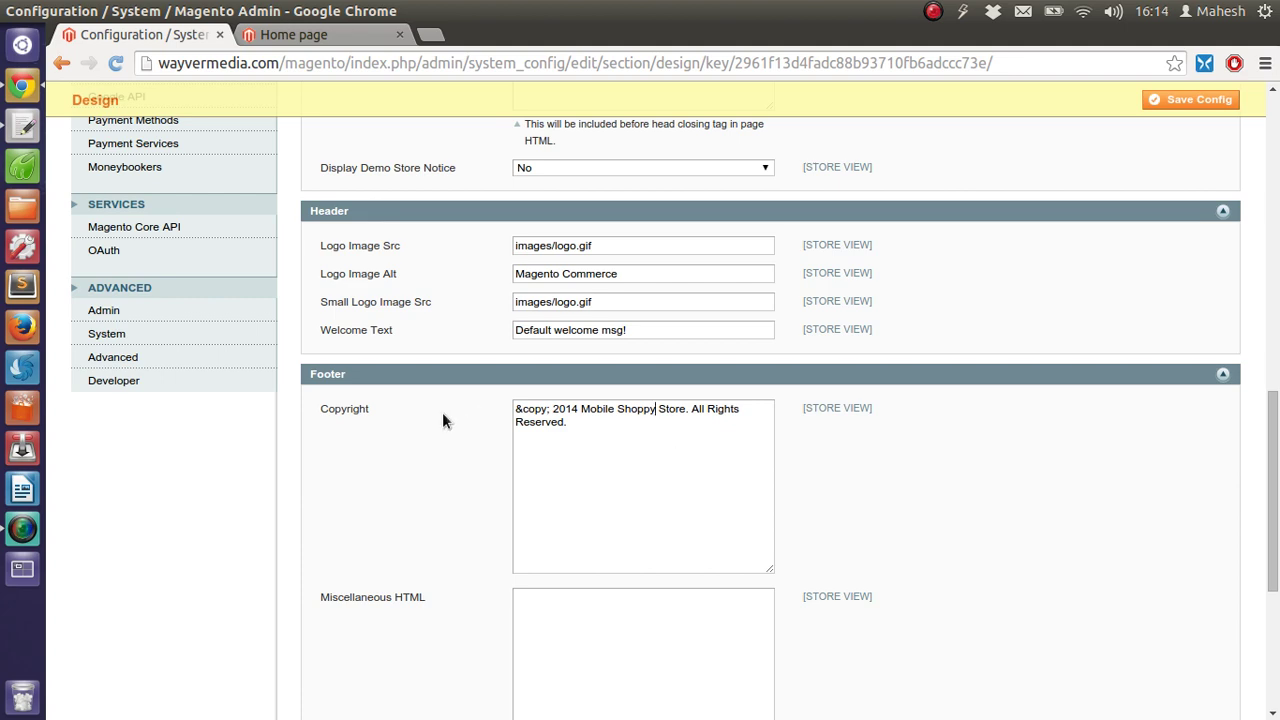
pyautogui.scroll(-4, 442, 412)
pyautogui.scroll(7, 452, 408)
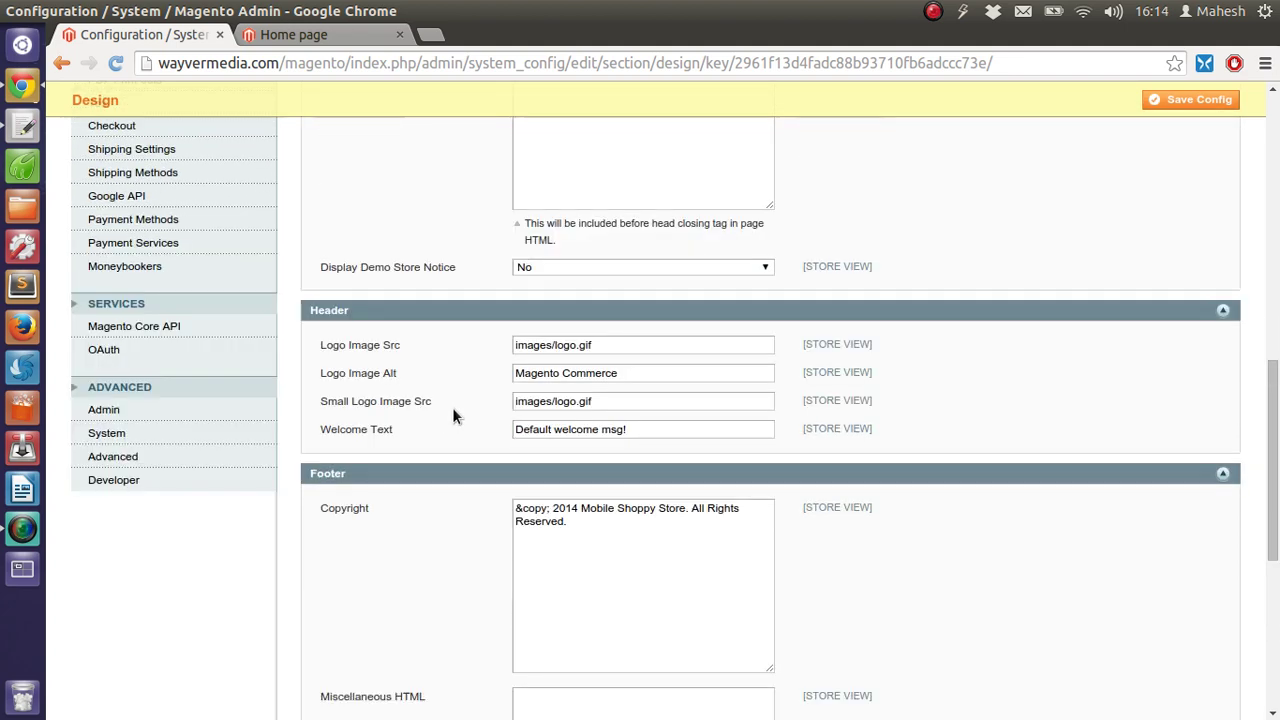
pyautogui.scroll(7, 452, 408)
pyautogui.scroll(6, 452, 408)
pyautogui.scroll(3, 452, 416)
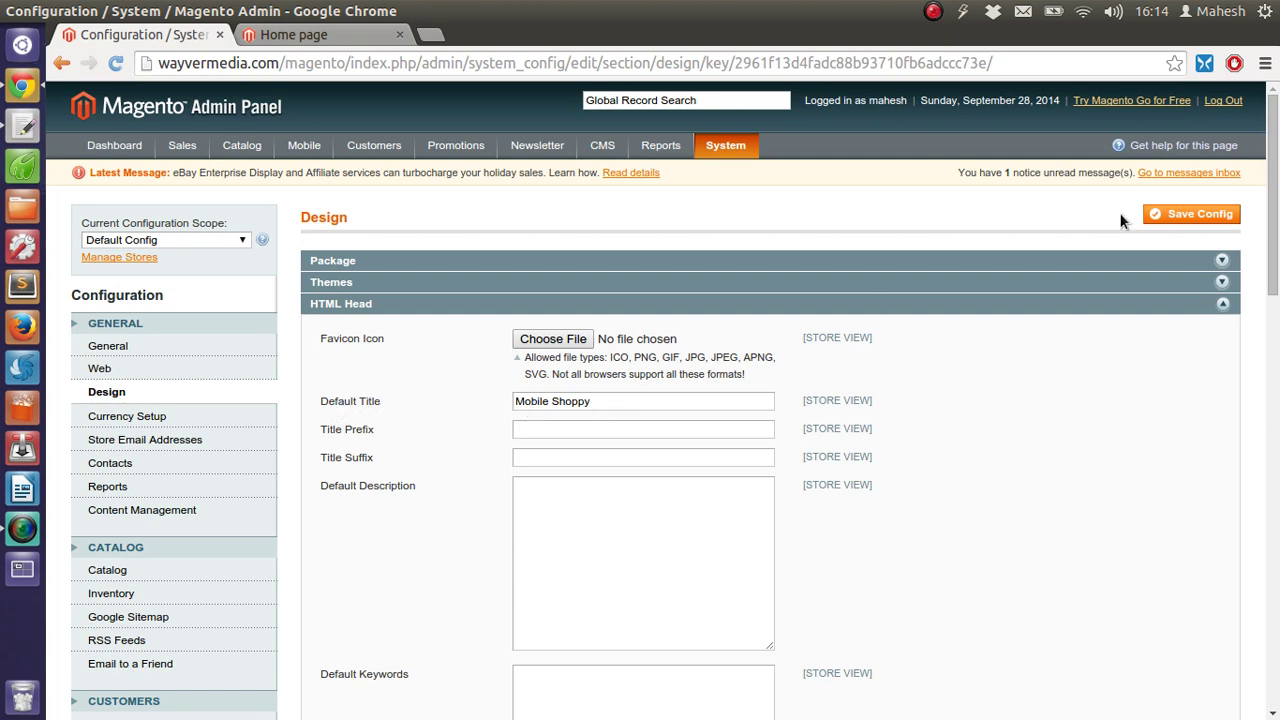
# Save the Design configuration and reload the storefront, whose footer still shows Magento Demo Store
pyautogui.click(1184, 213)
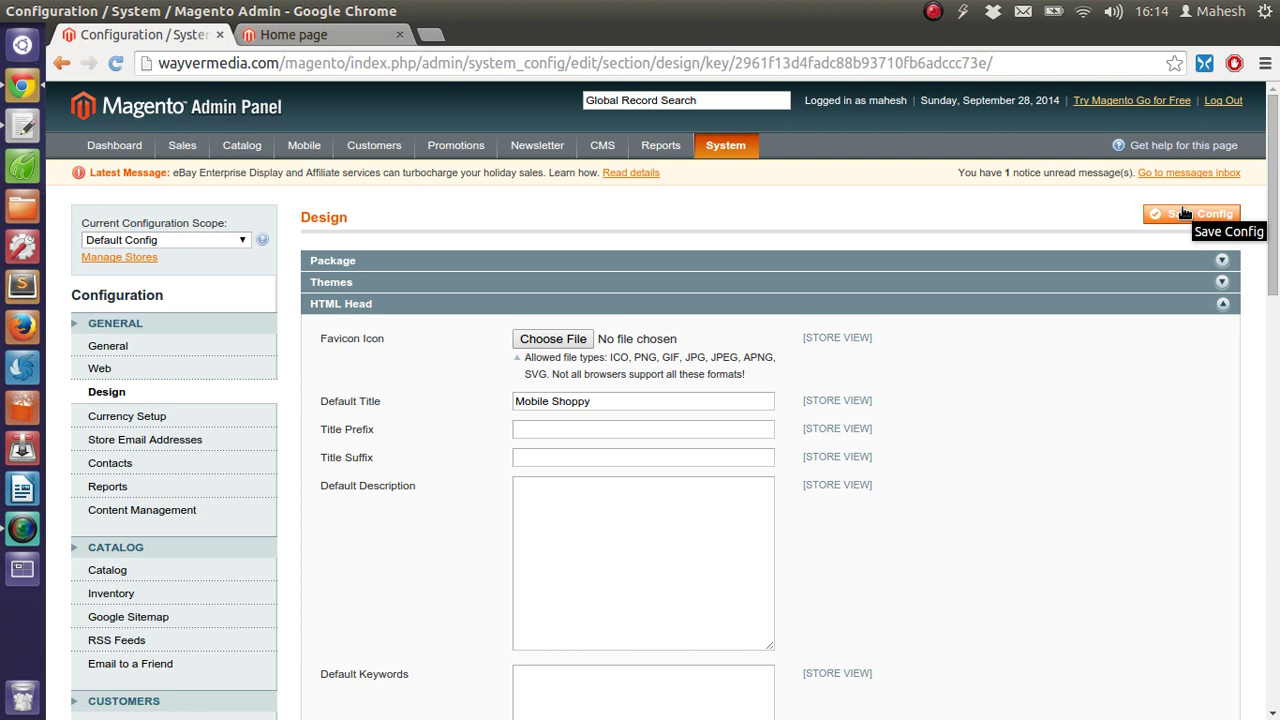
pyautogui.click(1184, 213)
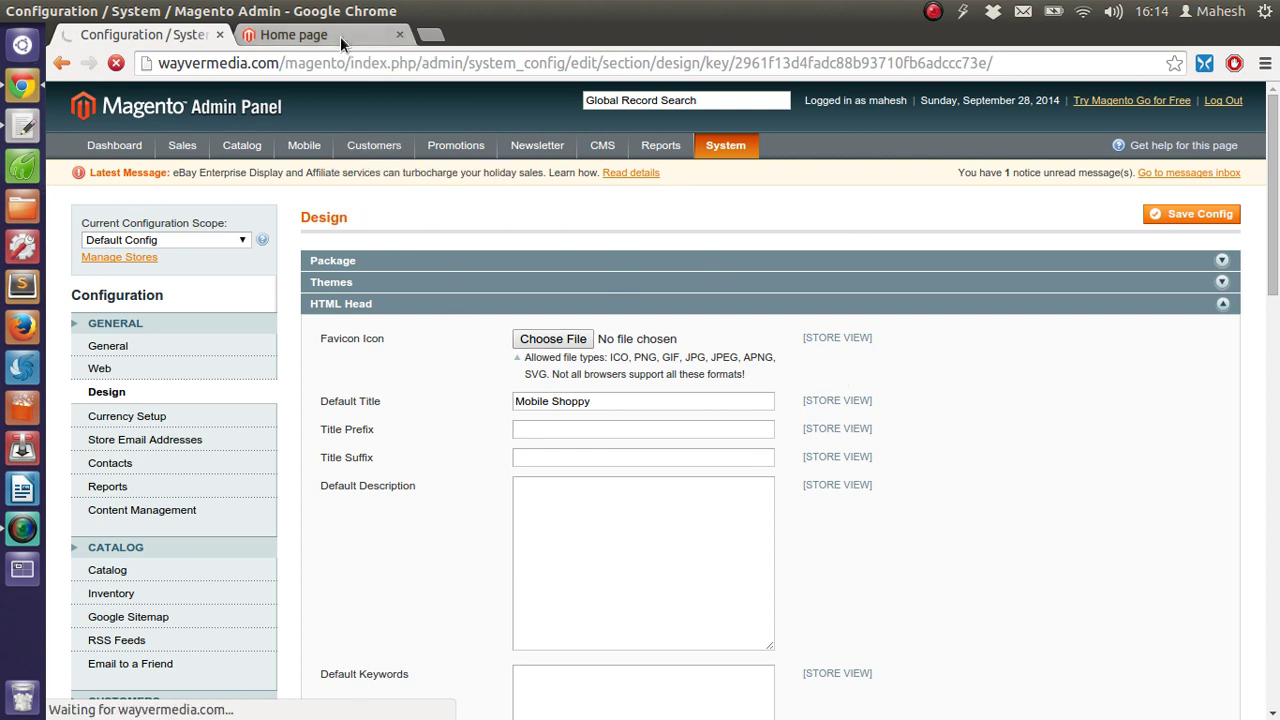
pyautogui.click(340, 36)
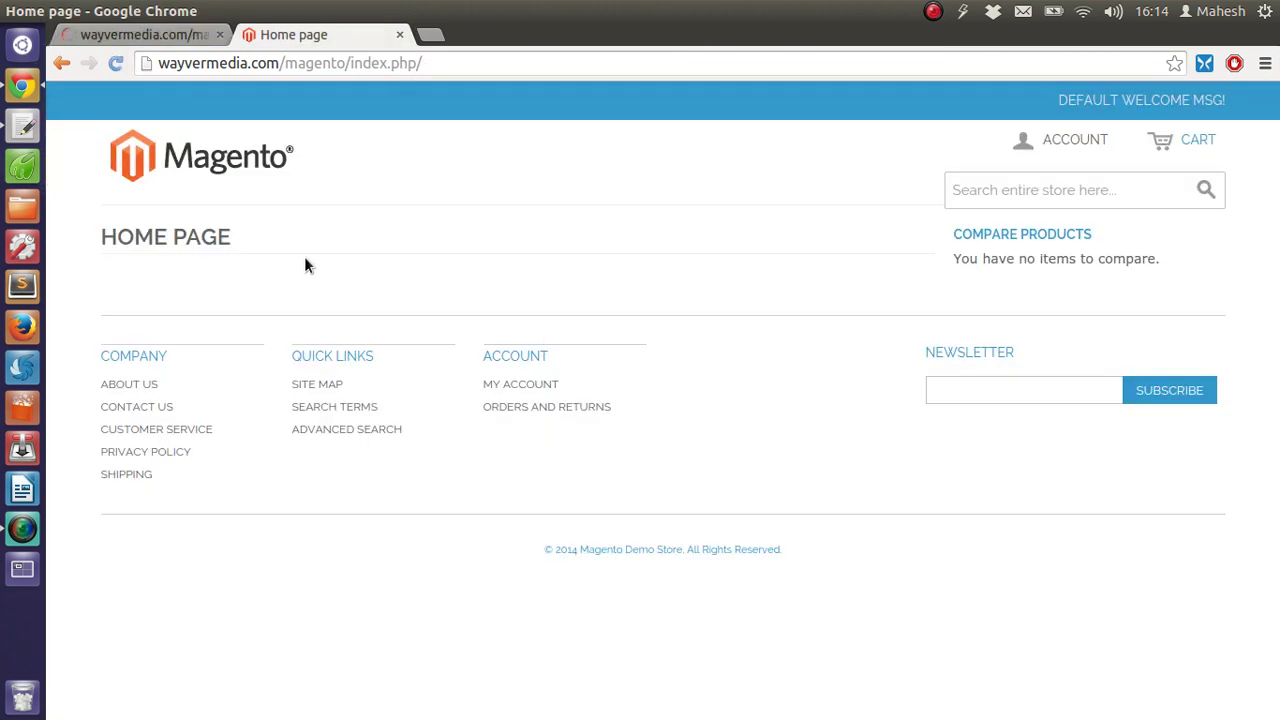
pyautogui.click(117, 63)
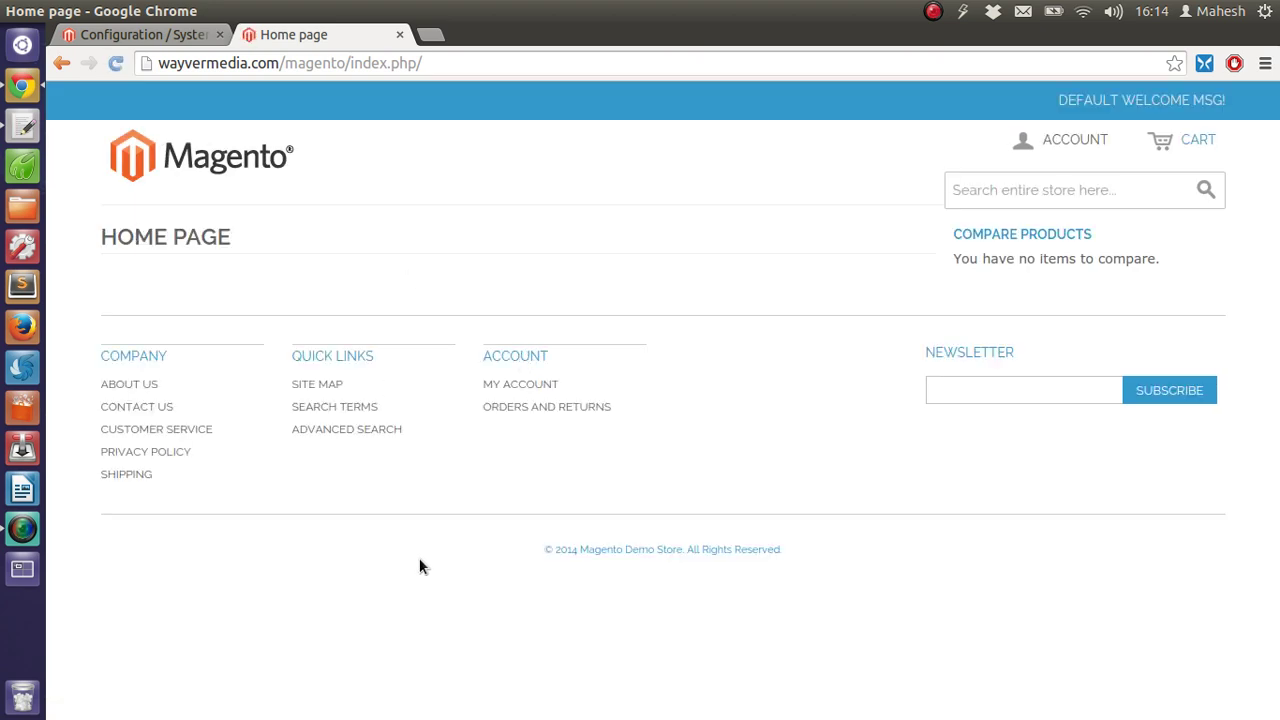
pyautogui.moveTo(544, 549); pyautogui.dragTo(829, 573)
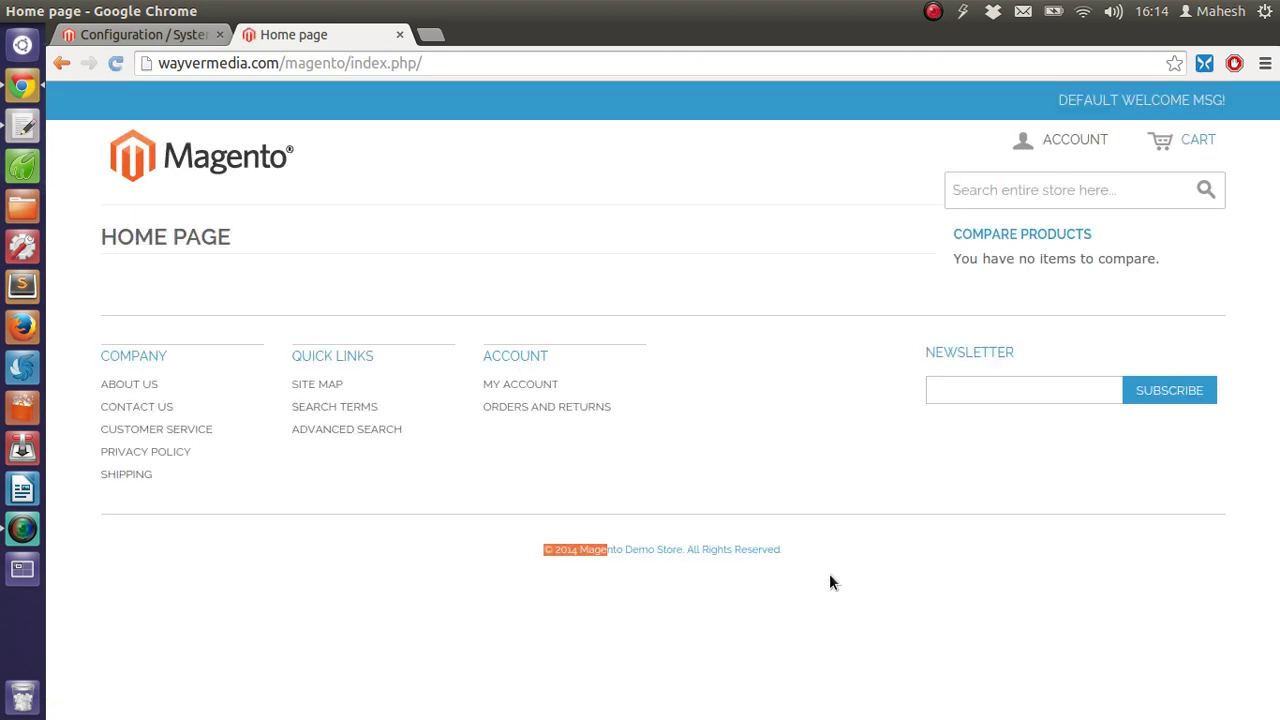
pyautogui.click(636, 560)
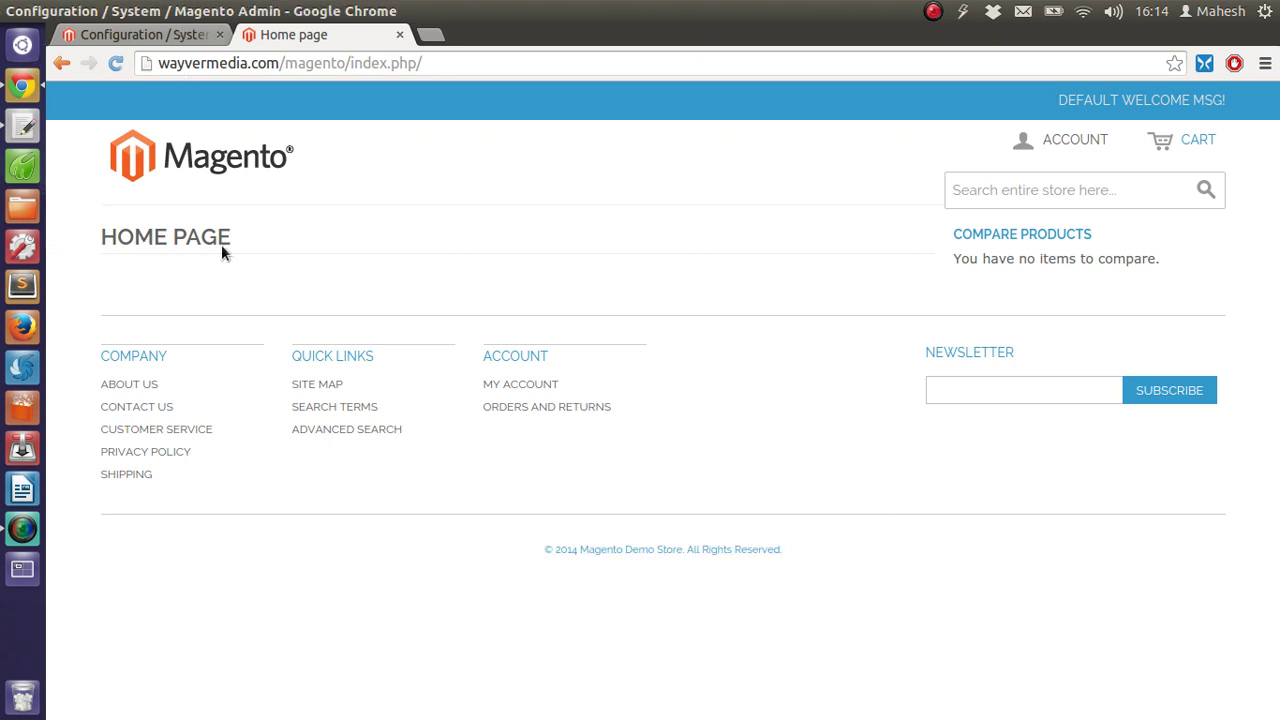
pyautogui.click(179, 36)
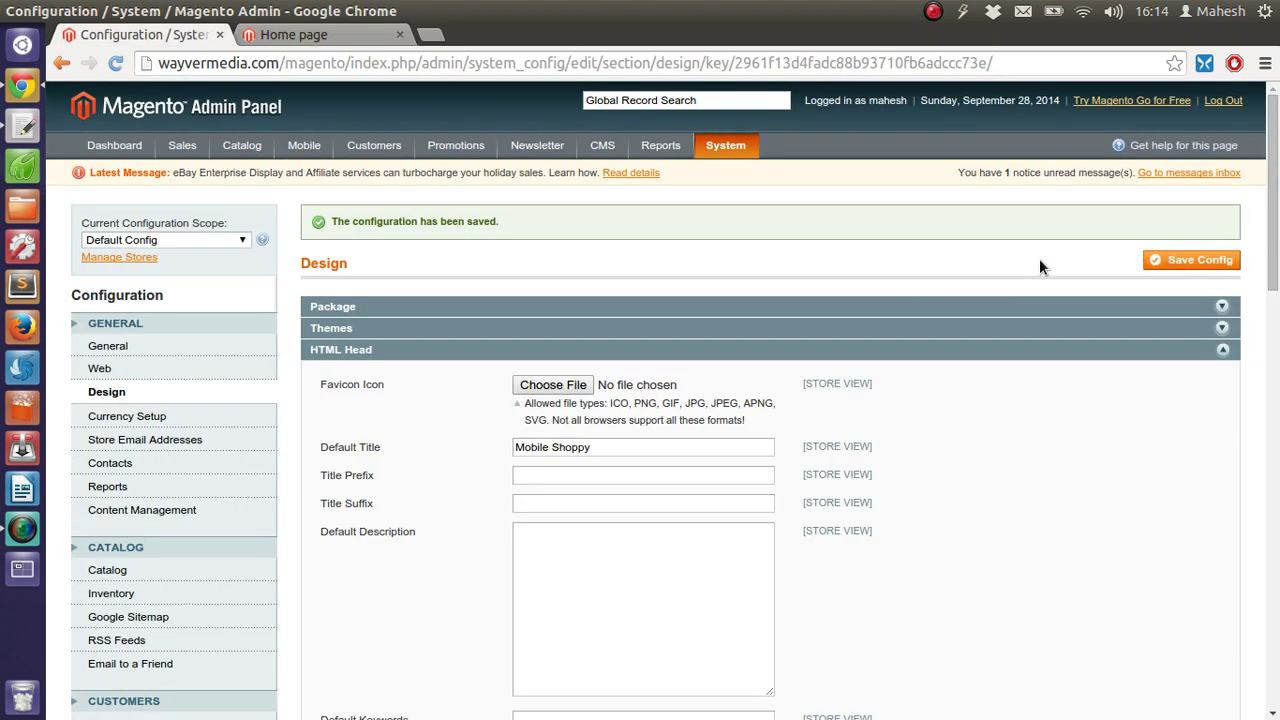
# Check the storefront home page, then review the footer copyright setting
pyautogui.scroll(-3, 1035, 324)
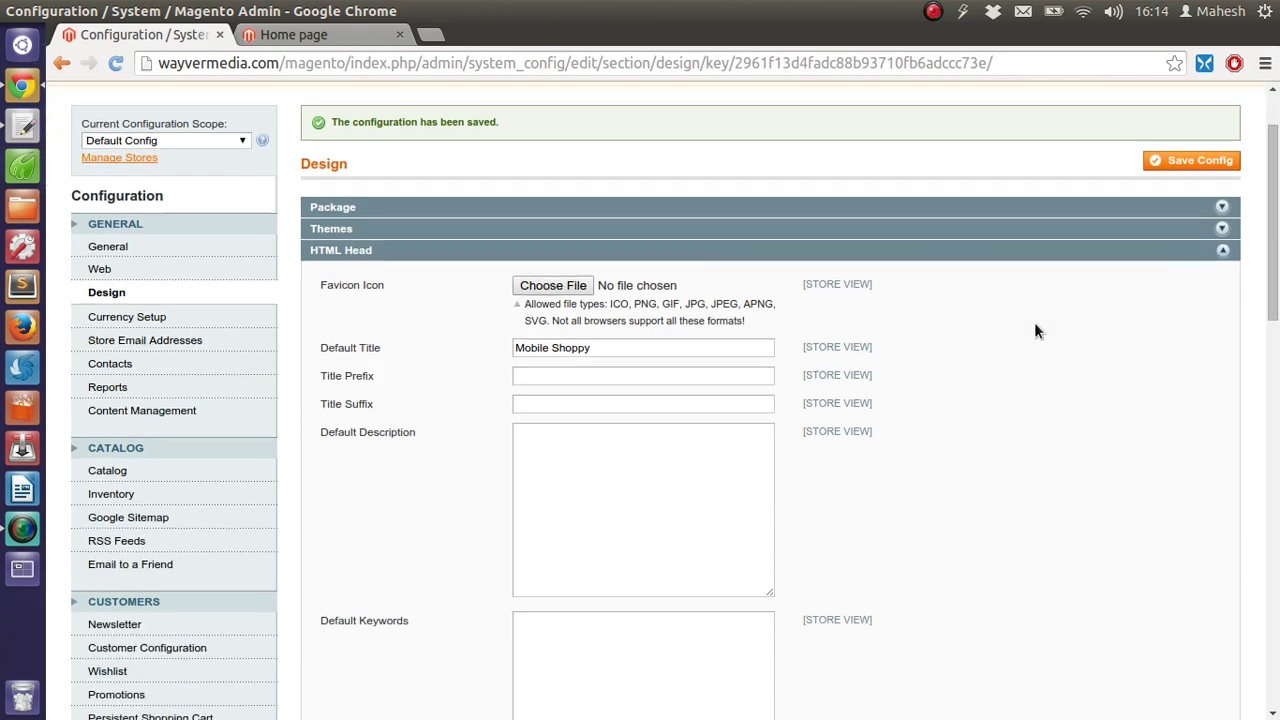
pyautogui.scroll(-3, 1034, 322)
pyautogui.scroll(-5, 1034, 322)
pyautogui.scroll(-5, 1032, 319)
pyautogui.scroll(-4, 1033, 326)
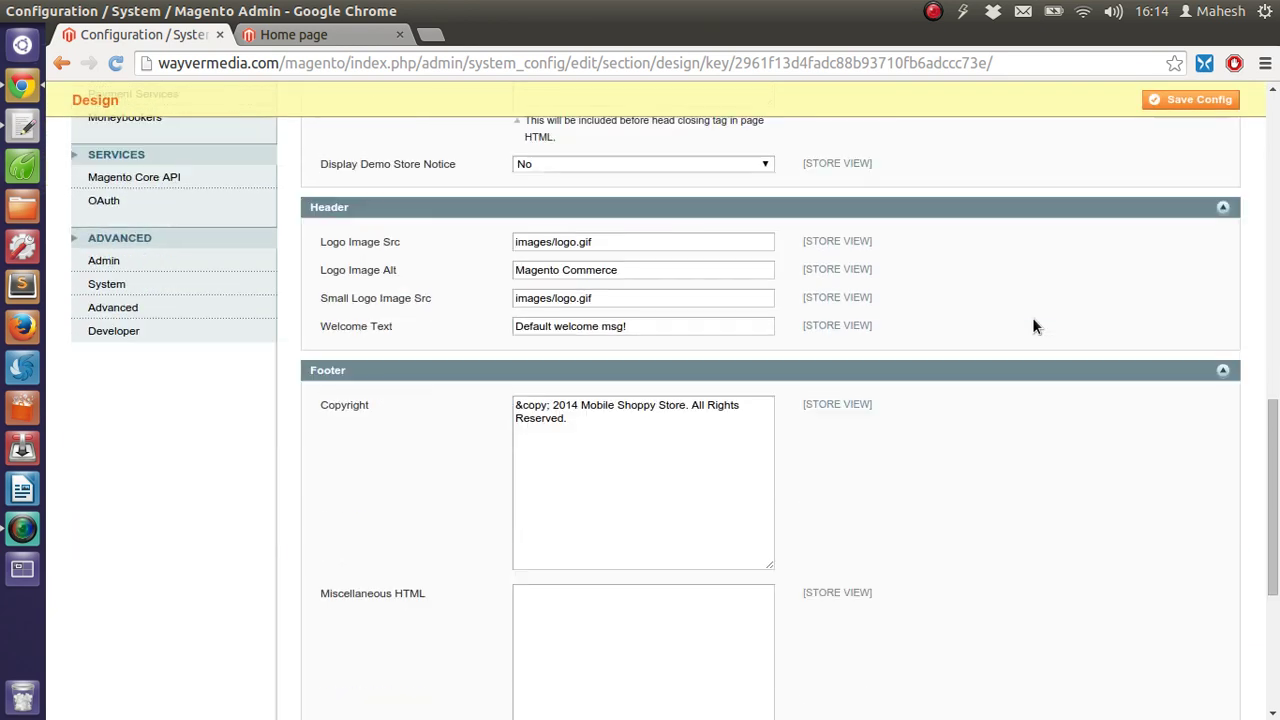
pyautogui.click(331, 34)
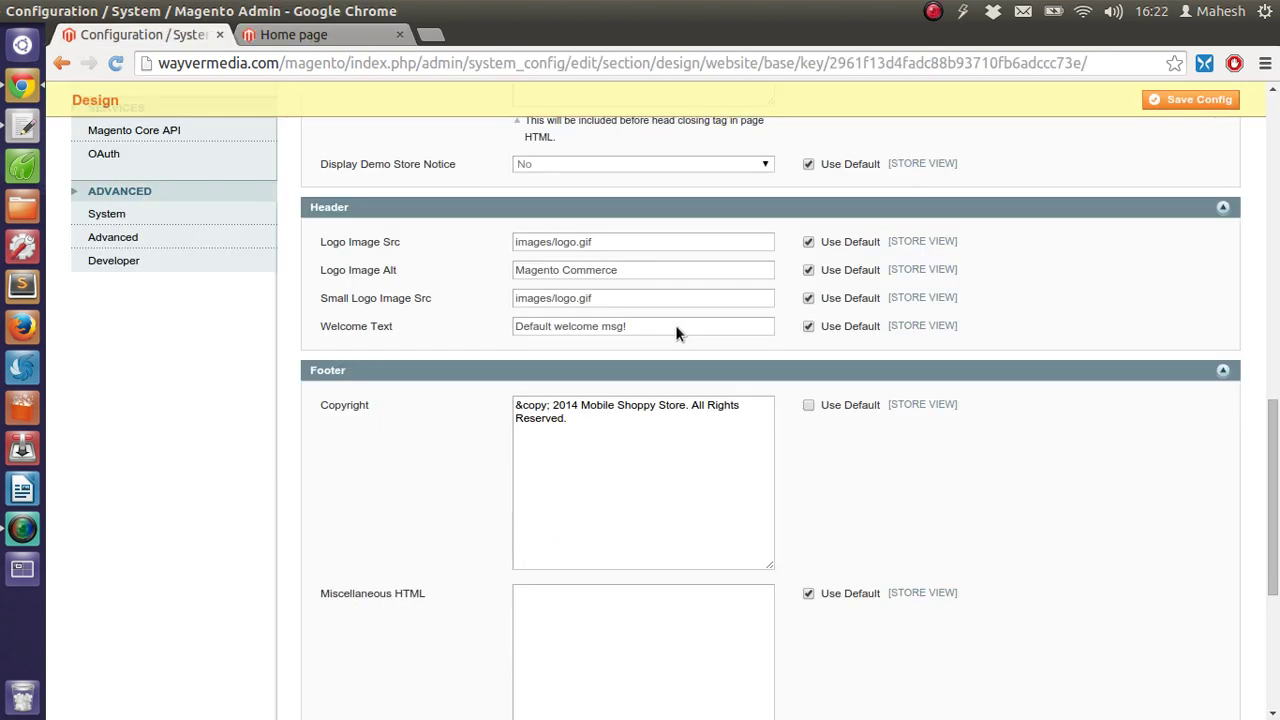
pyautogui.scroll(2, 677, 324)
pyautogui.click(569, 517)
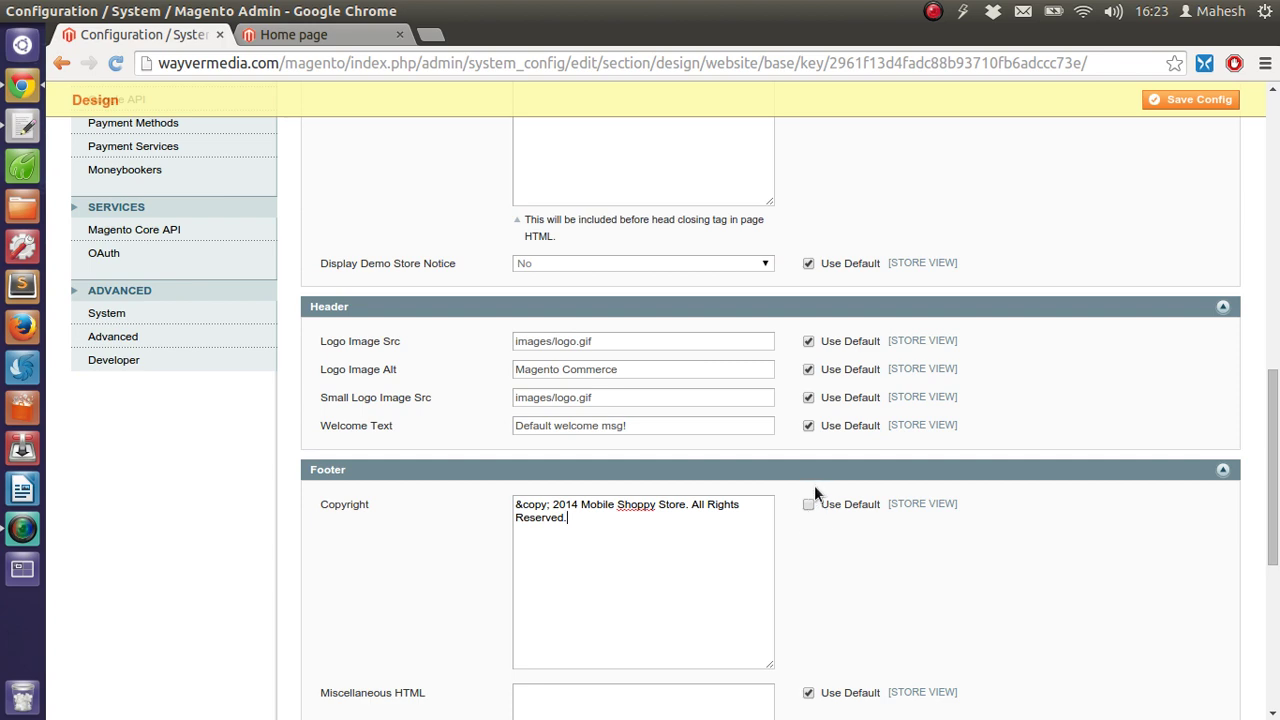
# Compare with the storefront home page and save the design configuration again
pyautogui.scroll(1, 786, 467)
pyautogui.scroll(5, 786, 467)
pyautogui.scroll(2, 786, 467)
pyautogui.scroll(2, 786, 467)
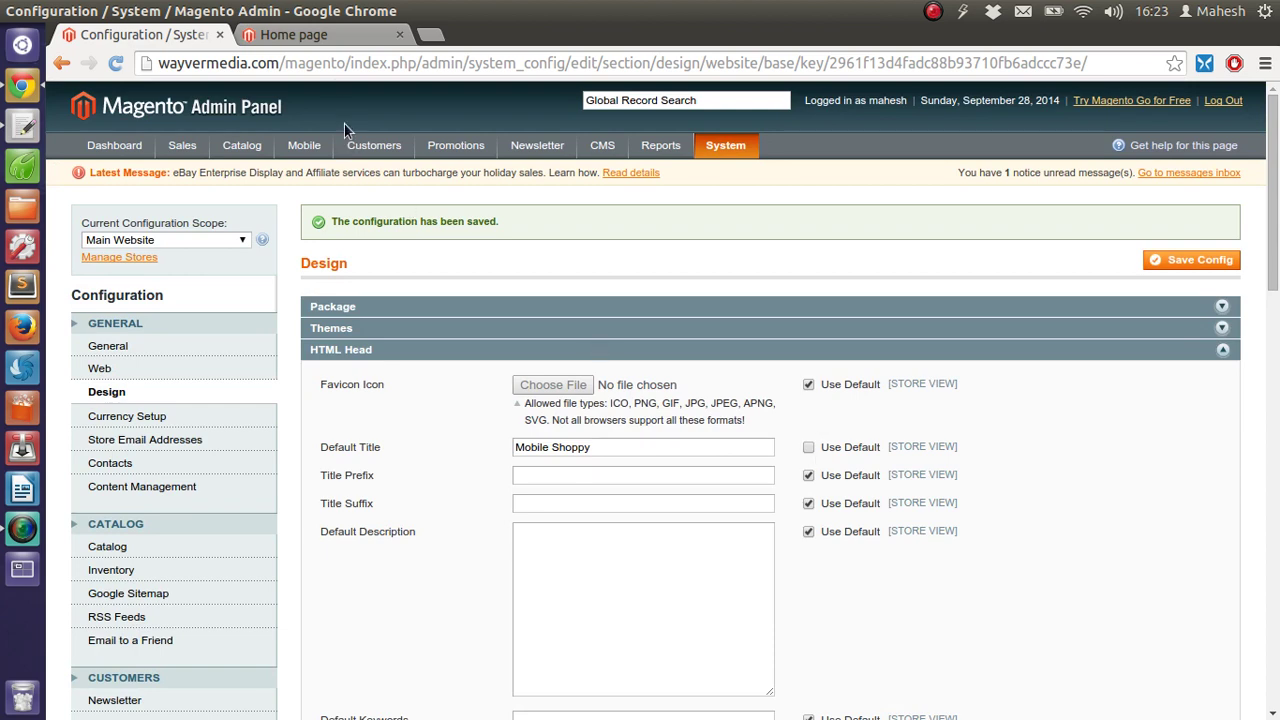
pyautogui.click(338, 36)
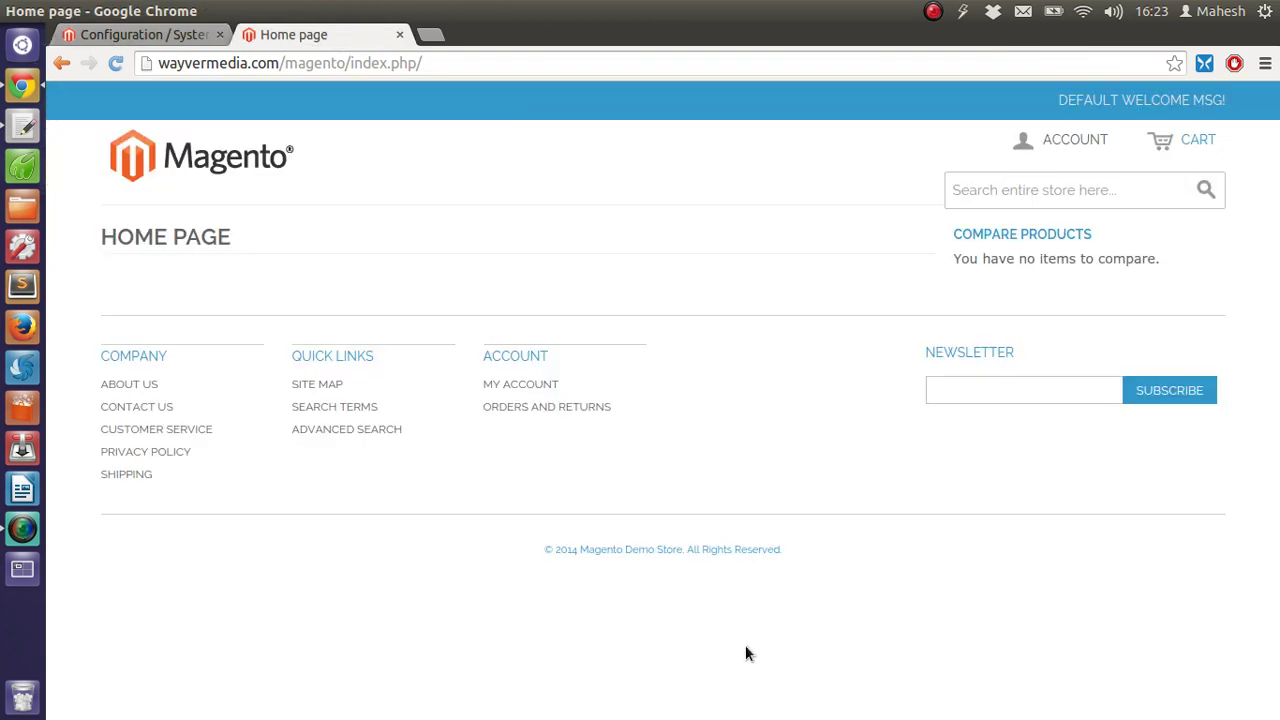
pyautogui.click(184, 35)
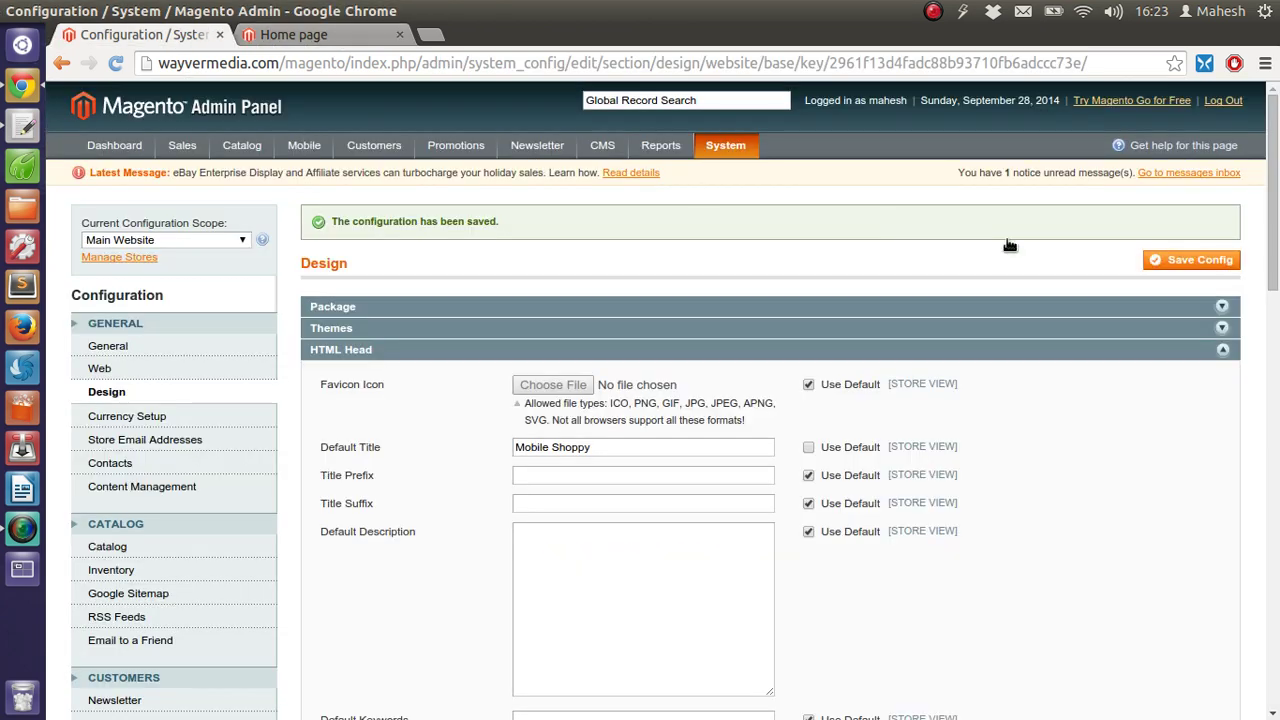
pyautogui.click(1192, 260)
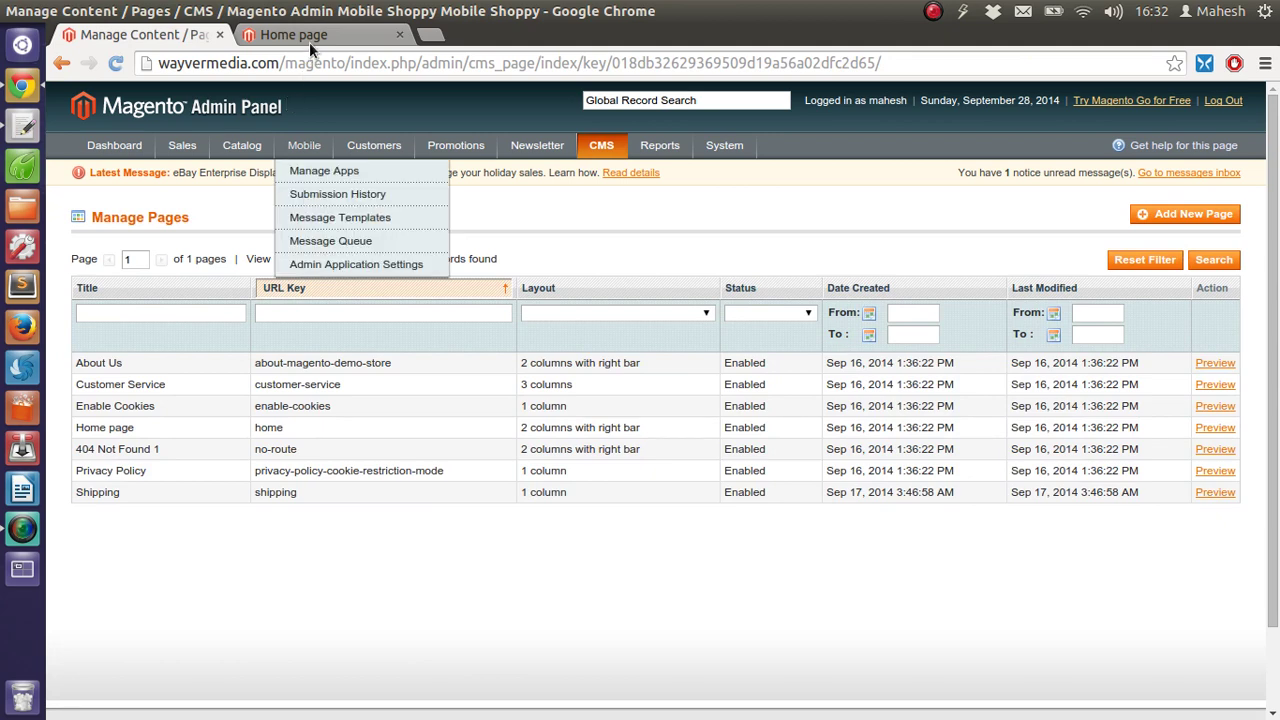
# Highlight the storefront's HOME PAGE heading and open About Us in a new tab
pyautogui.click(312, 38)
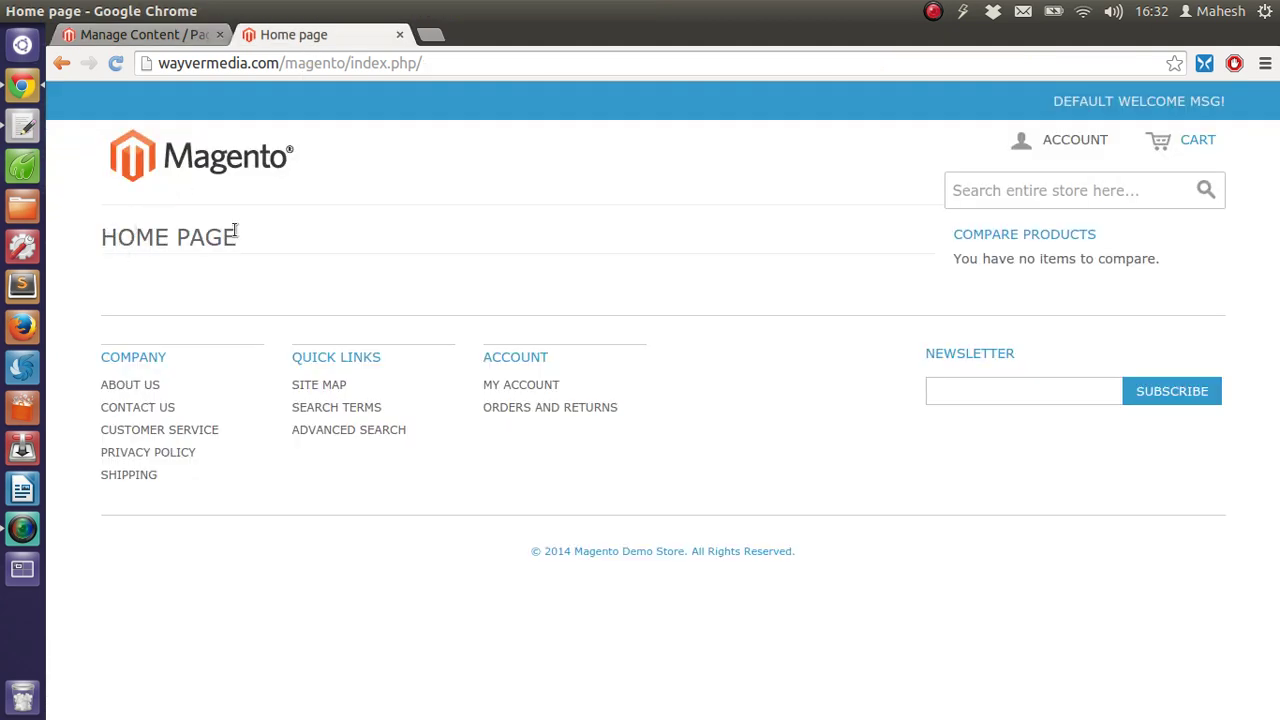
pyautogui.moveTo(234, 232); pyautogui.dragTo(101, 237)
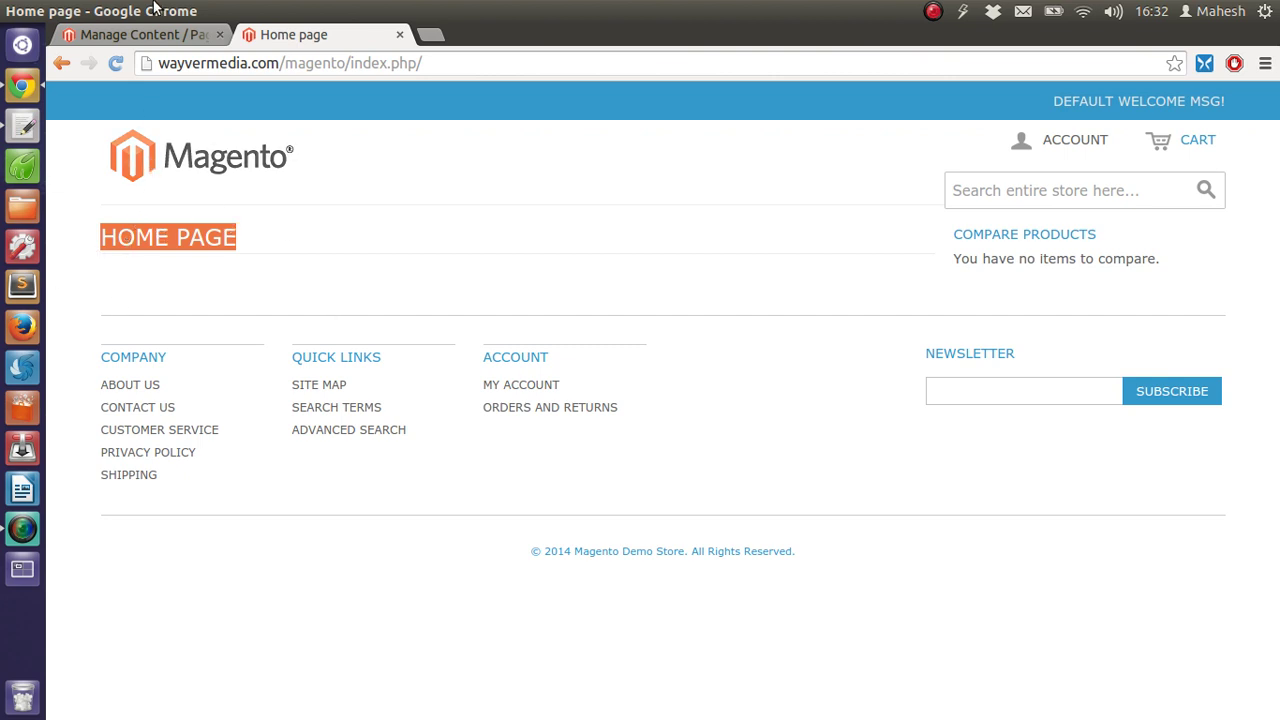
pyautogui.click(208, 365)
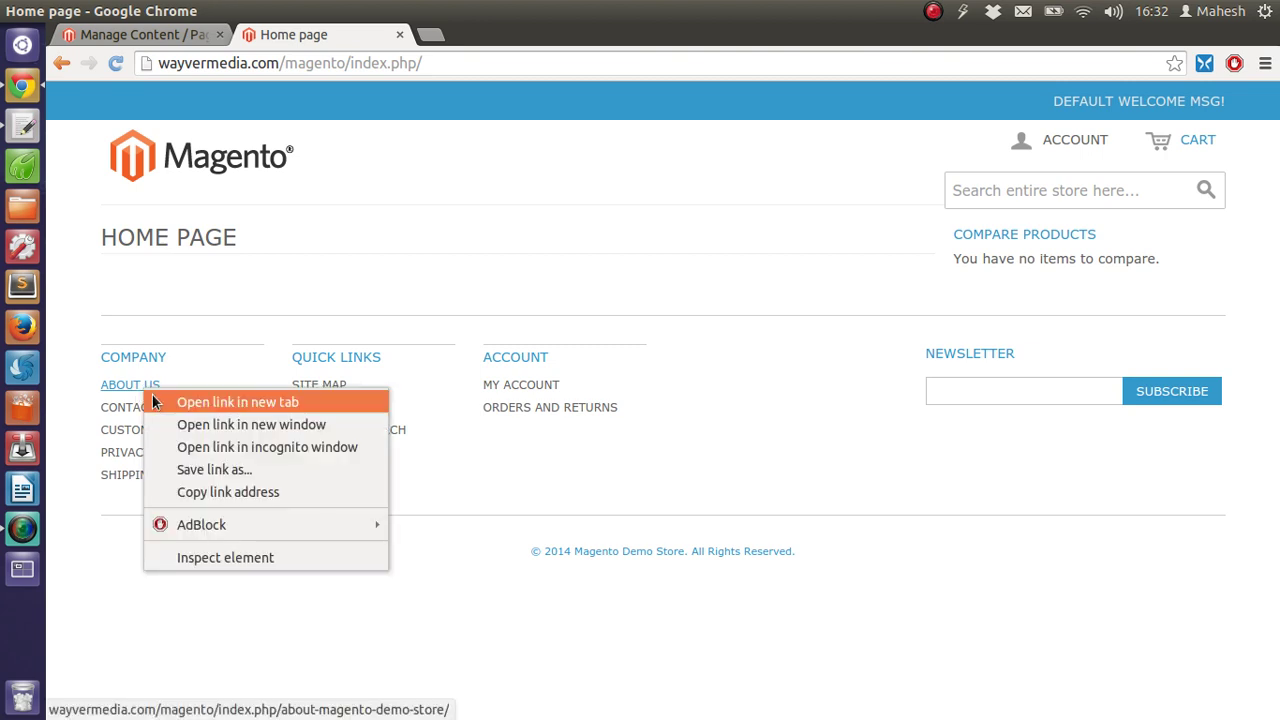
pyautogui.click(153, 395)
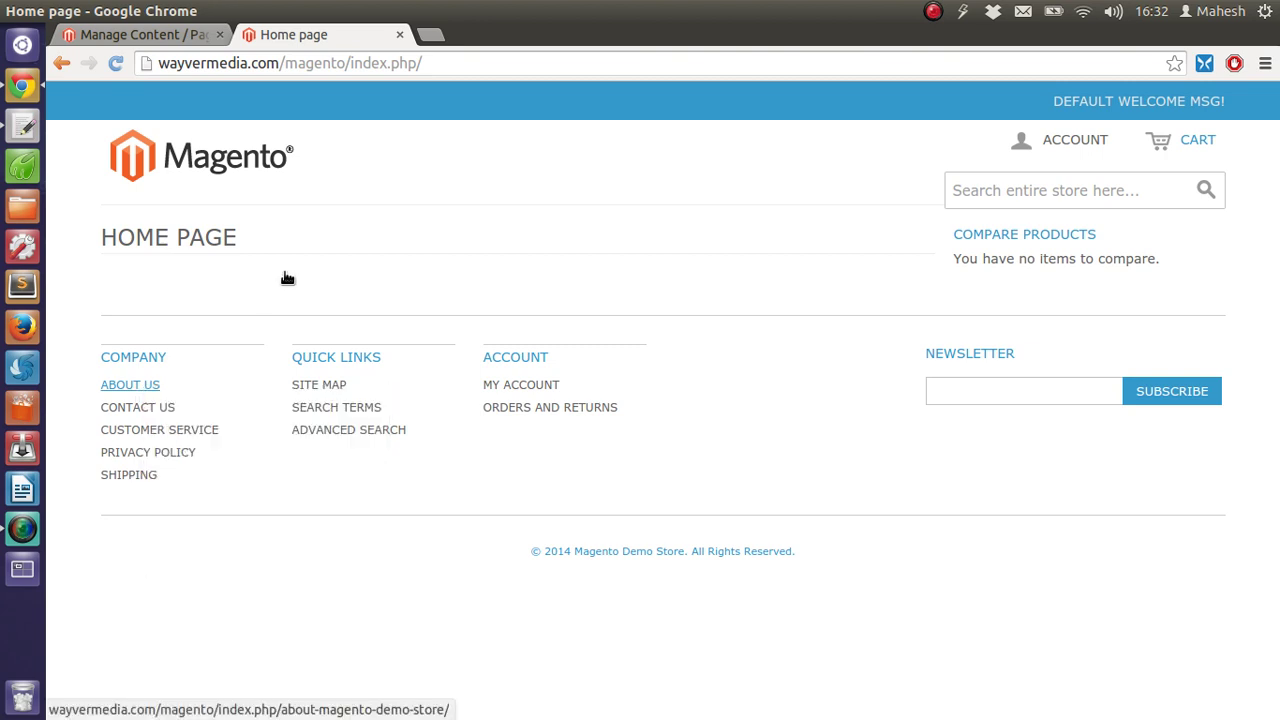
# Open the Home page entry from CMS Pages for editing and skim the About Us page
pyautogui.click(151, 34)
pyautogui.moveTo(601, 145)
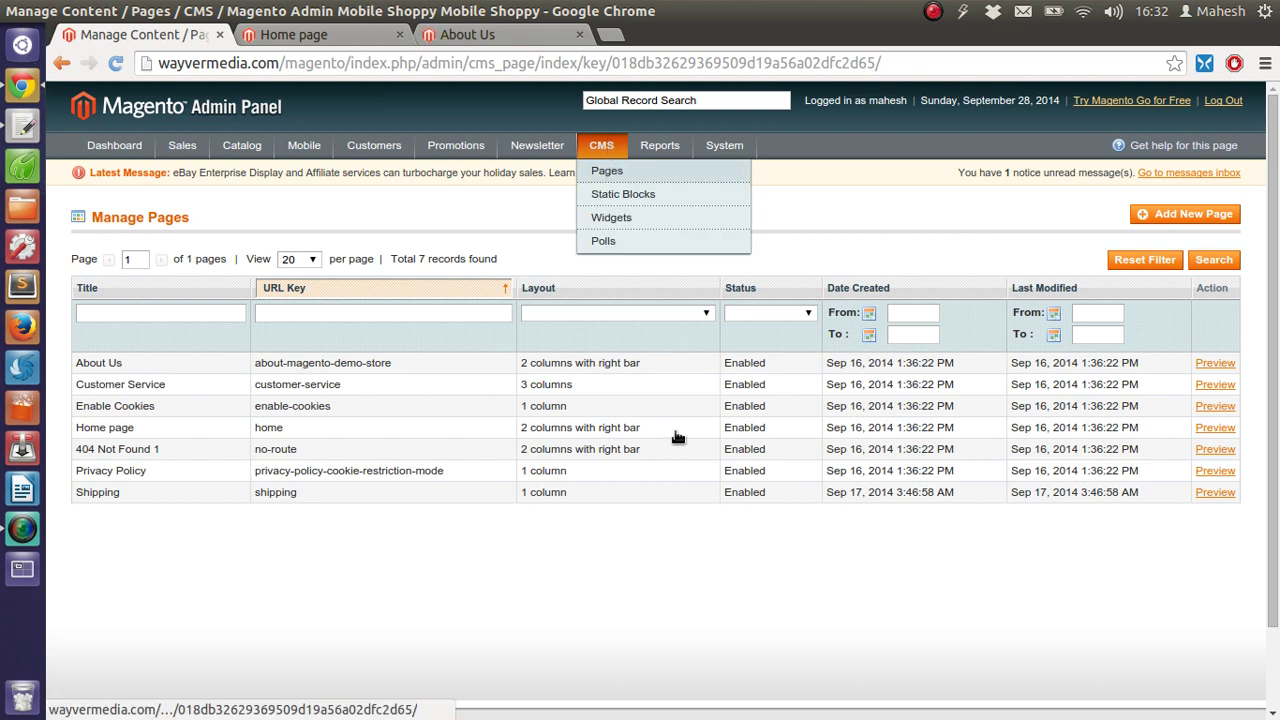
pyautogui.click(118, 427)
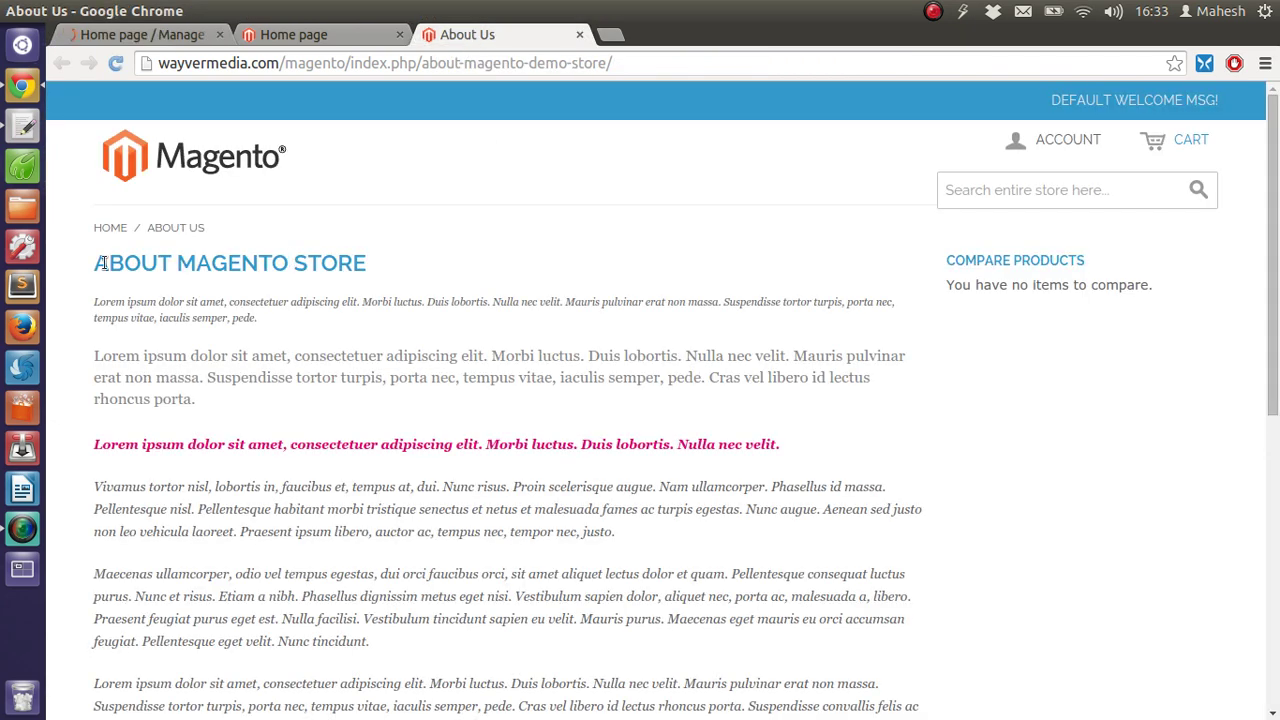
pyautogui.moveTo(386, 250); pyautogui.dragTo(470, 487)
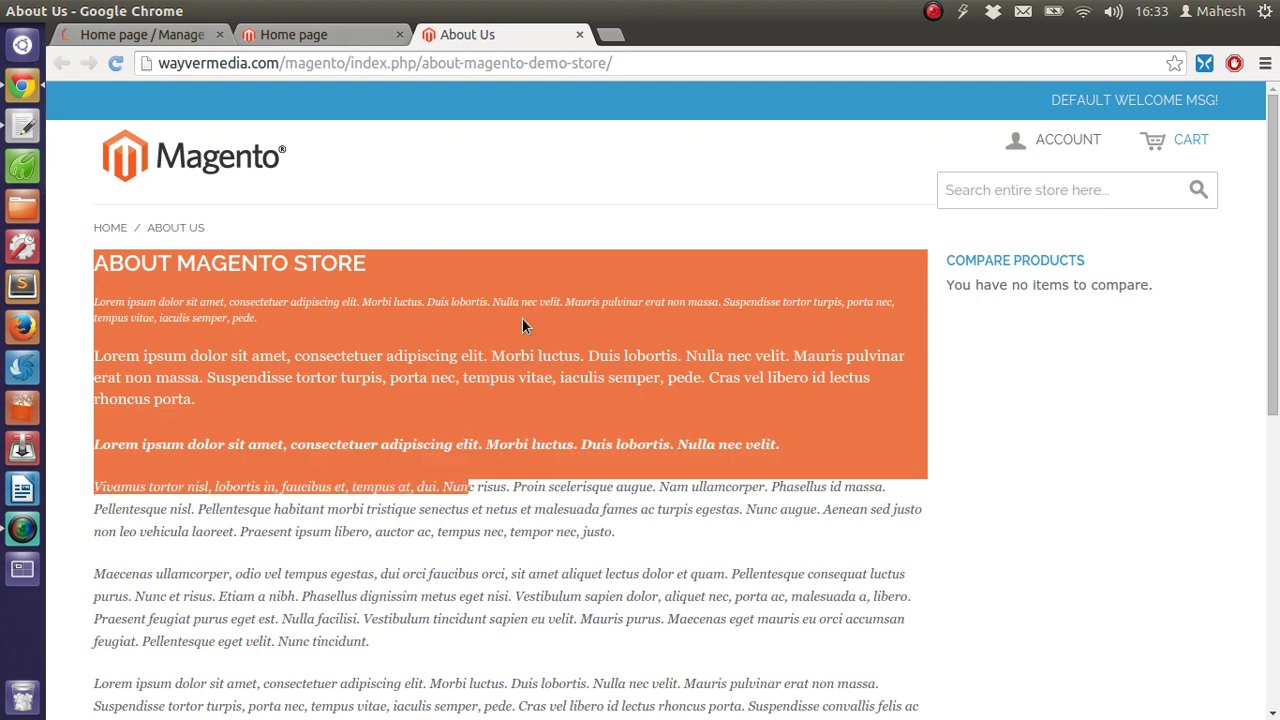
pyautogui.click(455, 390)
pyautogui.scroll(-4, 455, 388)
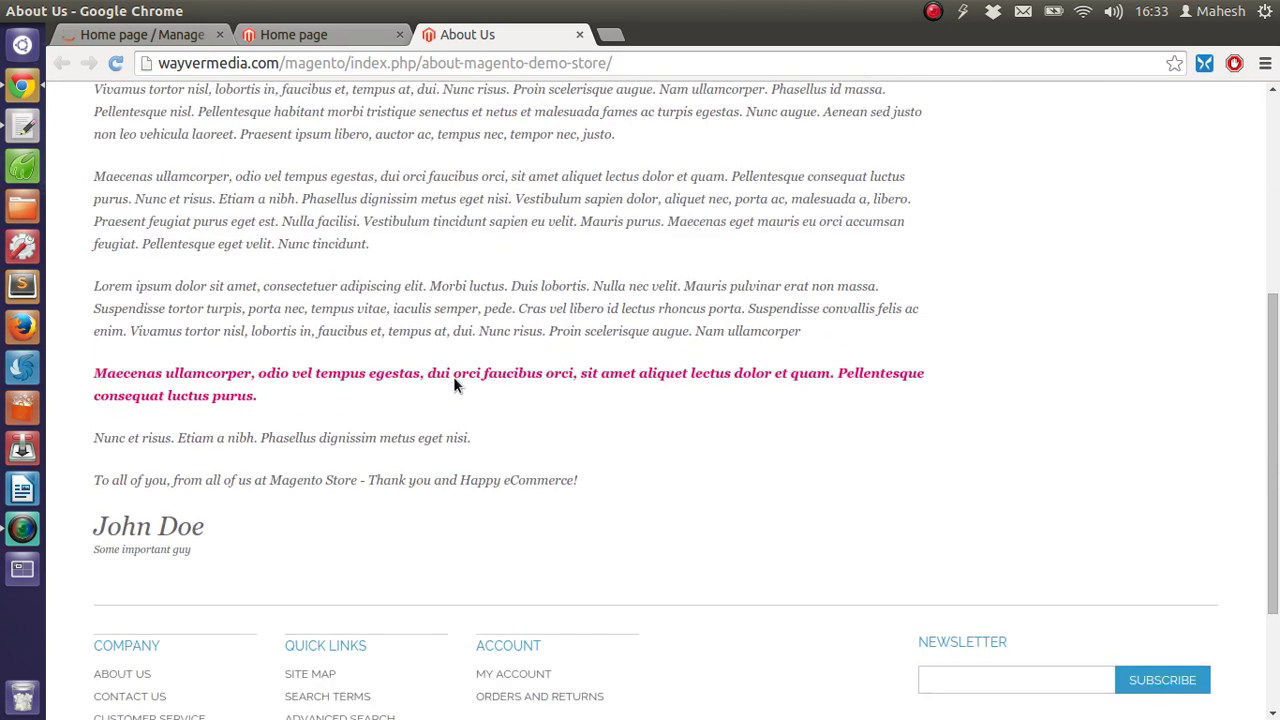
pyautogui.scroll(-3, 453, 376)
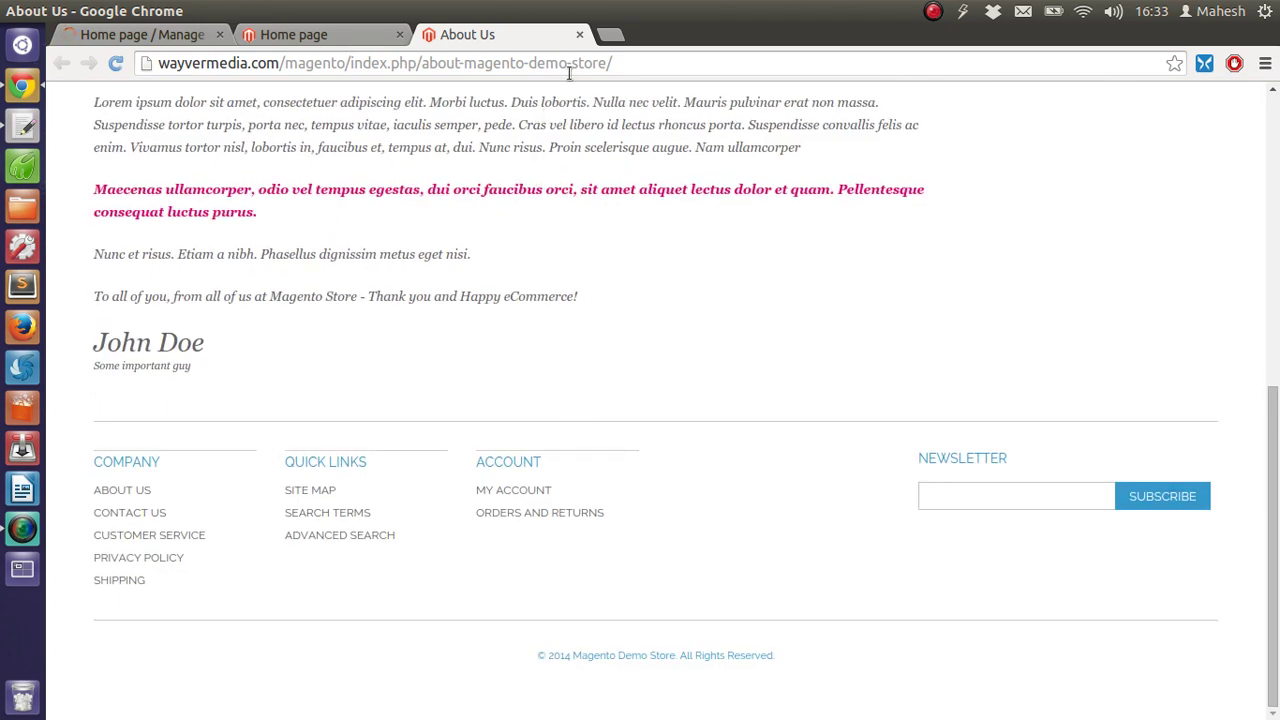
# Close the About Us tab, rename the Home page title to 'Mobile Shopy' and save
pyautogui.click(579, 36)
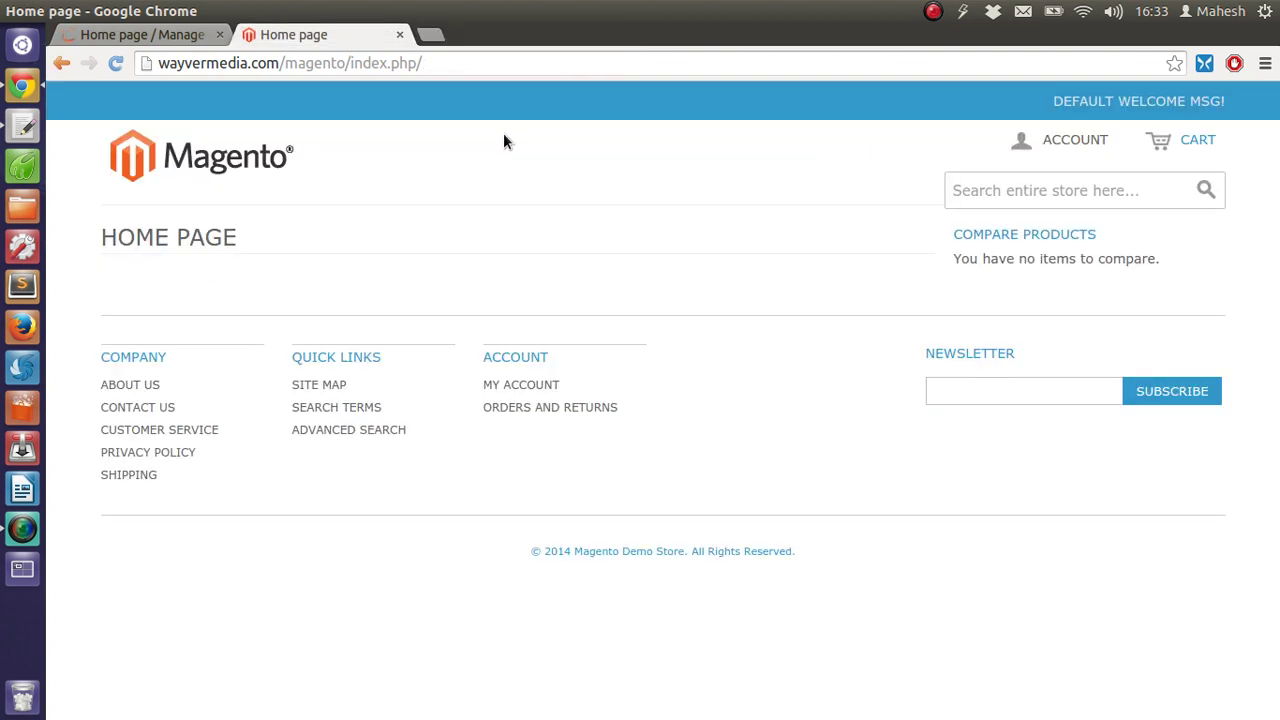
pyautogui.click(163, 34)
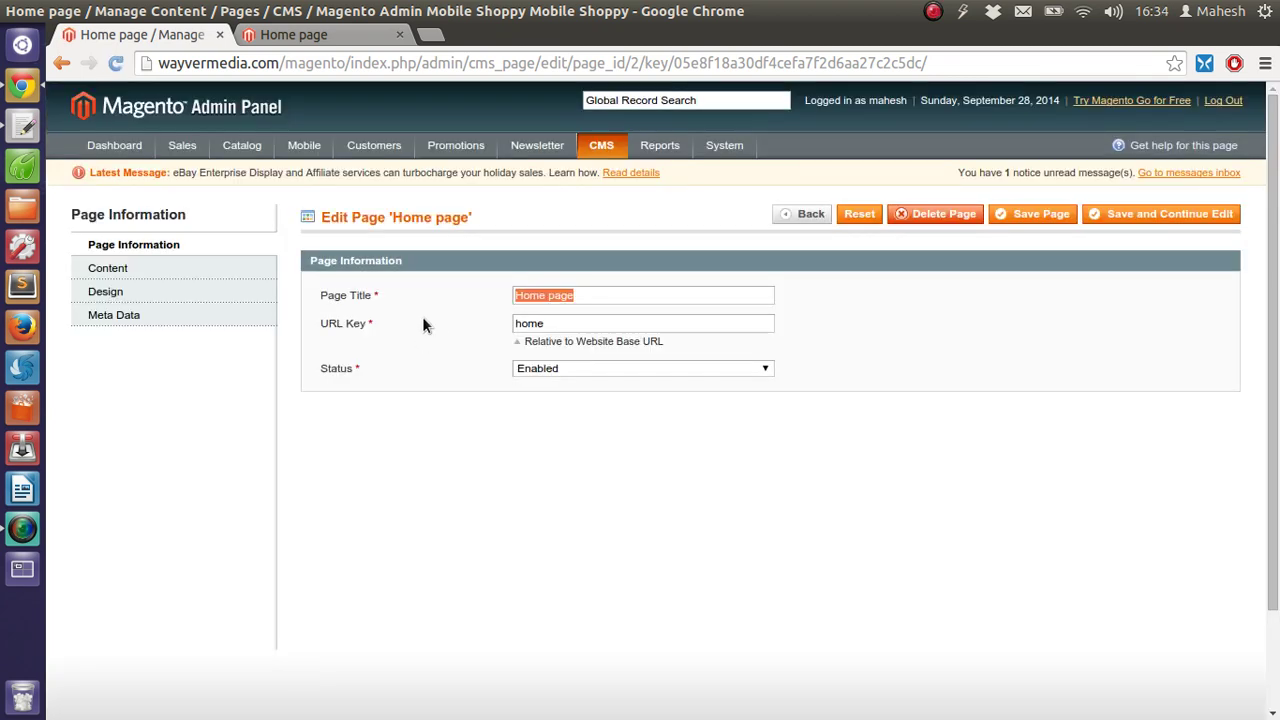
pyautogui.moveTo(588, 291); pyautogui.dragTo(494, 279)
pyautogui.write('Mobile Shoppy')
pyautogui.press('BackSpace')
pyautogui.press('BackSpace')
pyautogui.write('y')
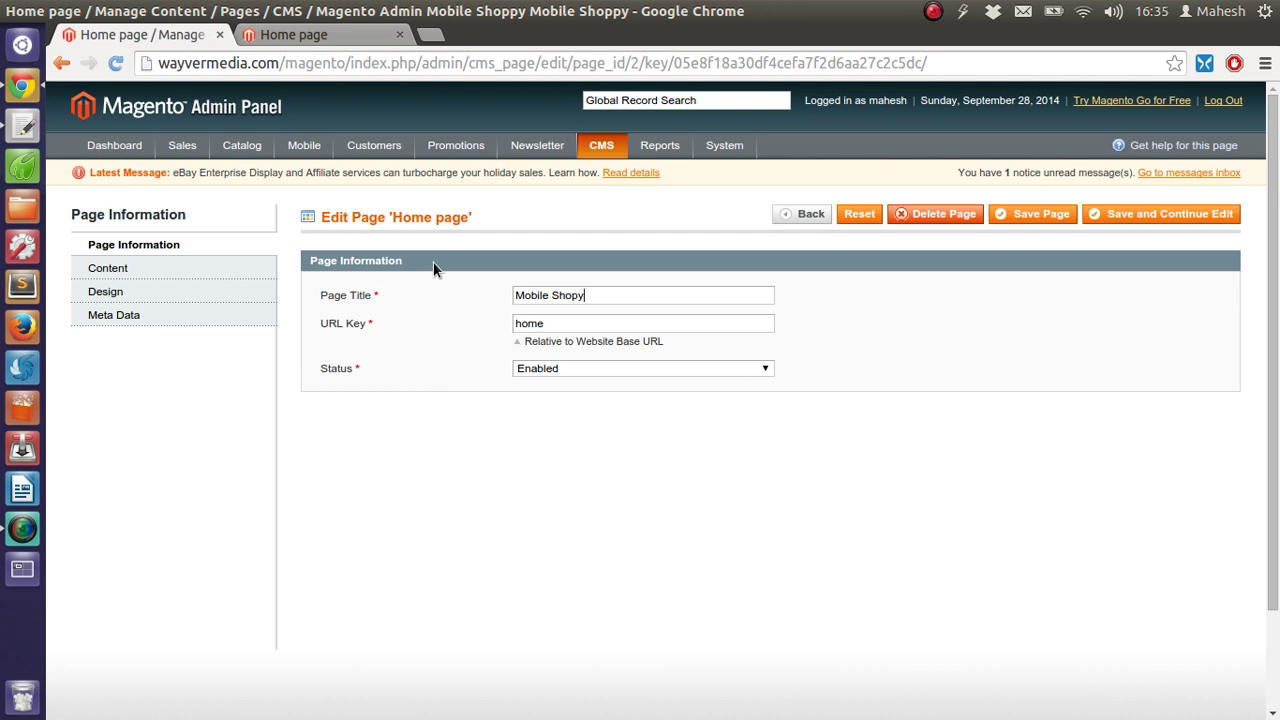
pyautogui.click(1034, 213)
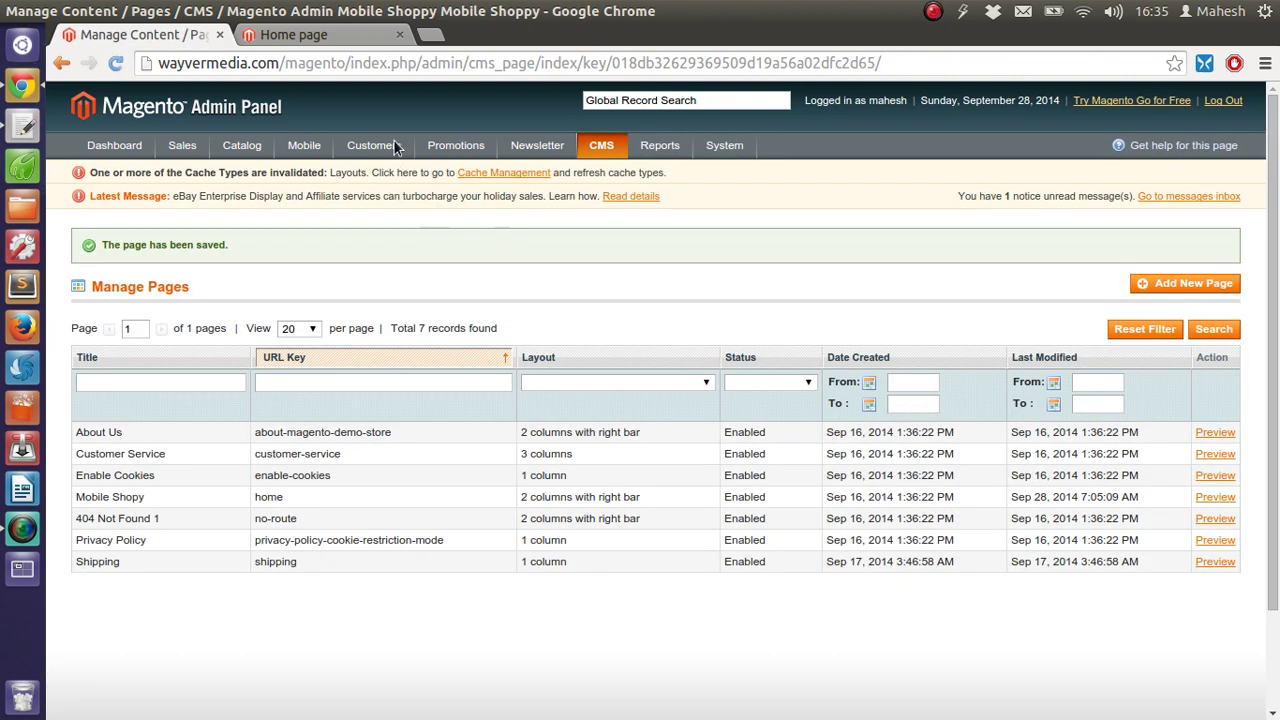
# Reload the storefront to see the Mobile Shopy title, then open CMS Static Blocks
pyautogui.click(290, 35)
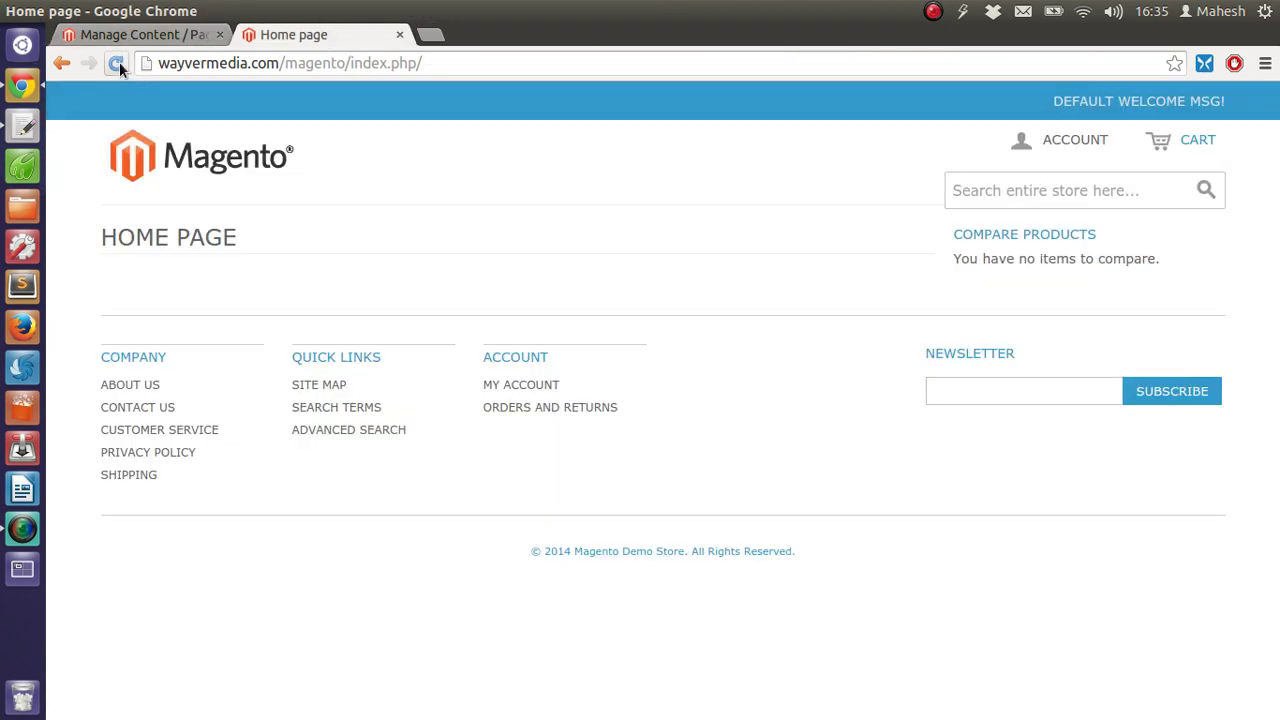
pyautogui.click(117, 64)
pyautogui.click(142, 36)
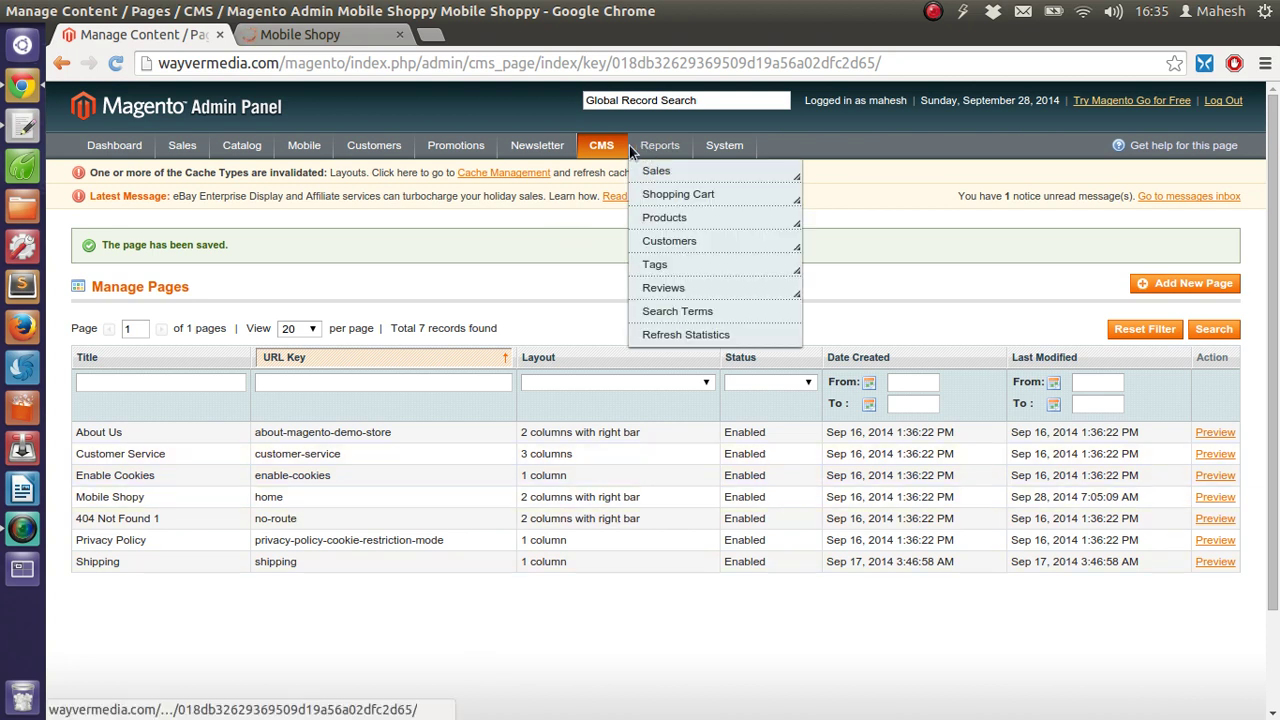
pyautogui.moveTo(601, 146)
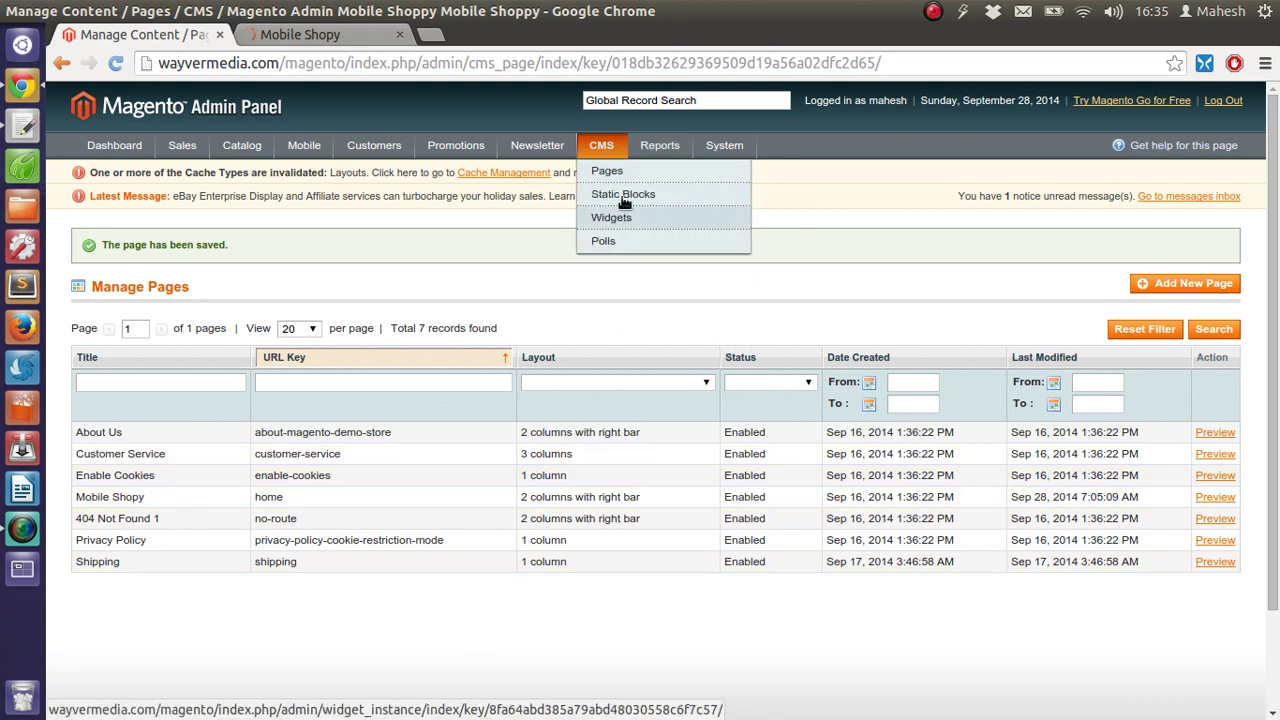
pyautogui.click(623, 196)
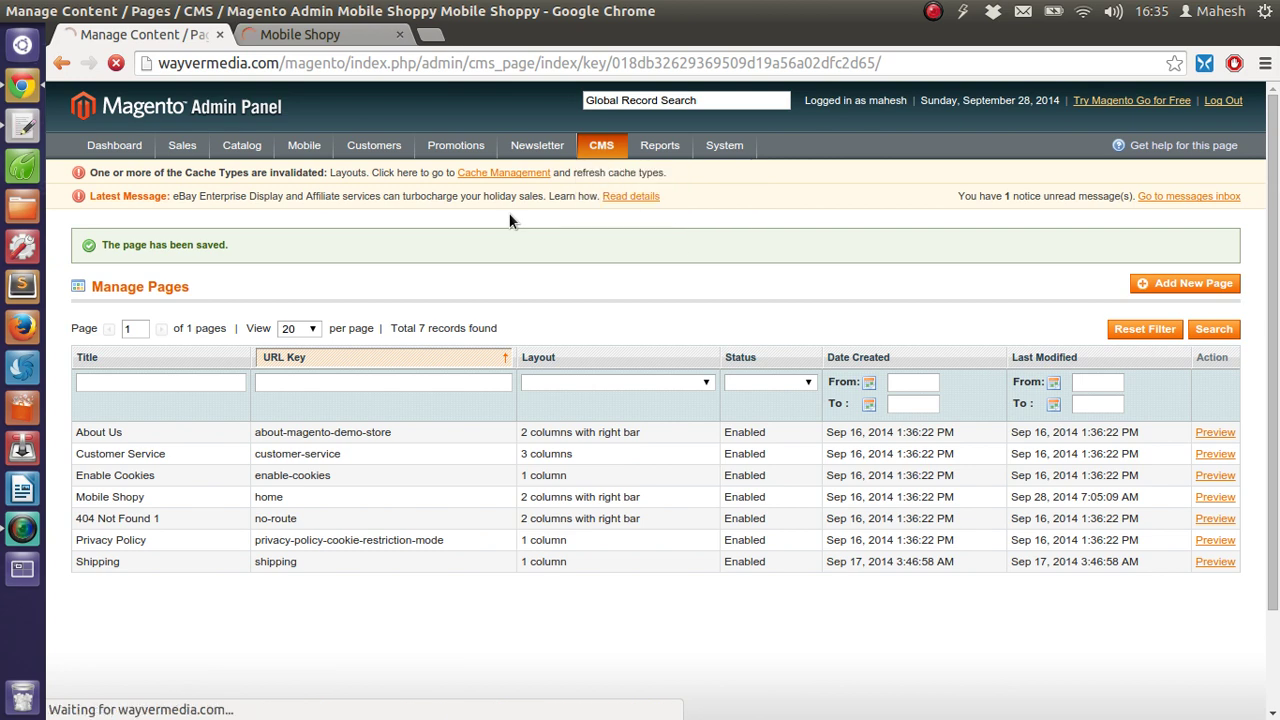
pyautogui.click(336, 34)
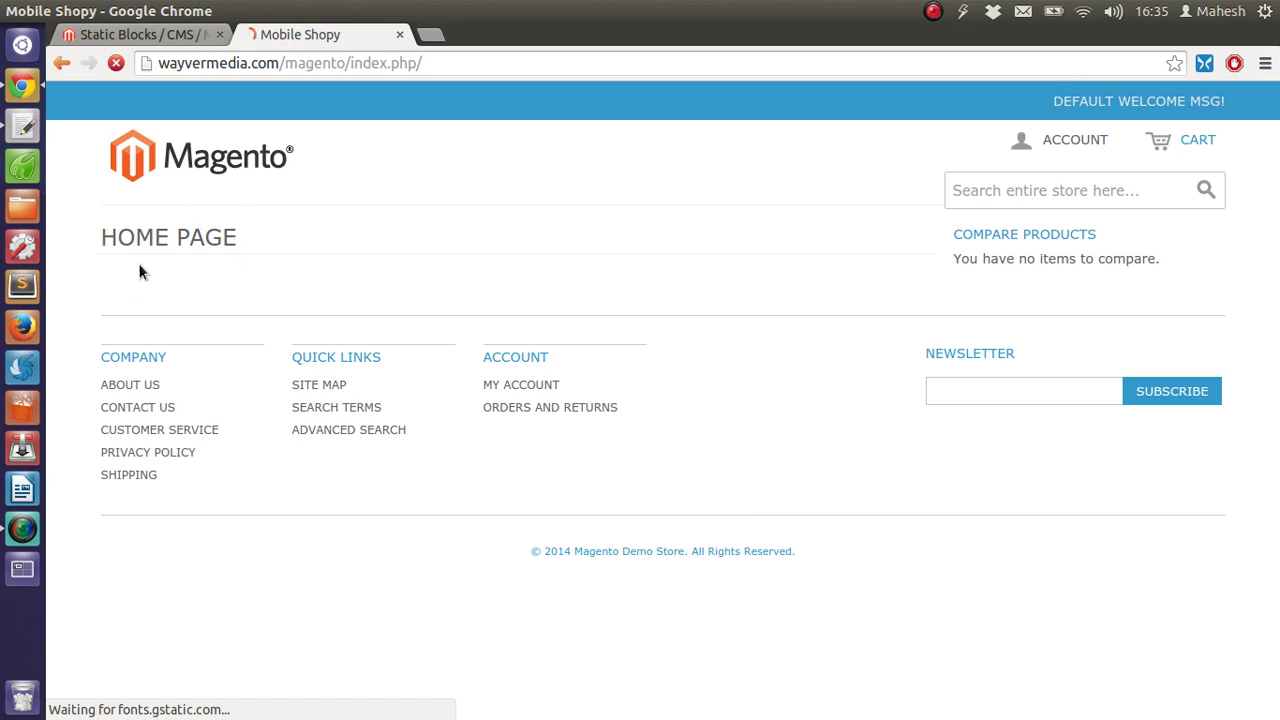
# Inspect the Cookie restriction notice and Footer Links Company blocks, then open CMS Widgets
pyautogui.click(132, 33)
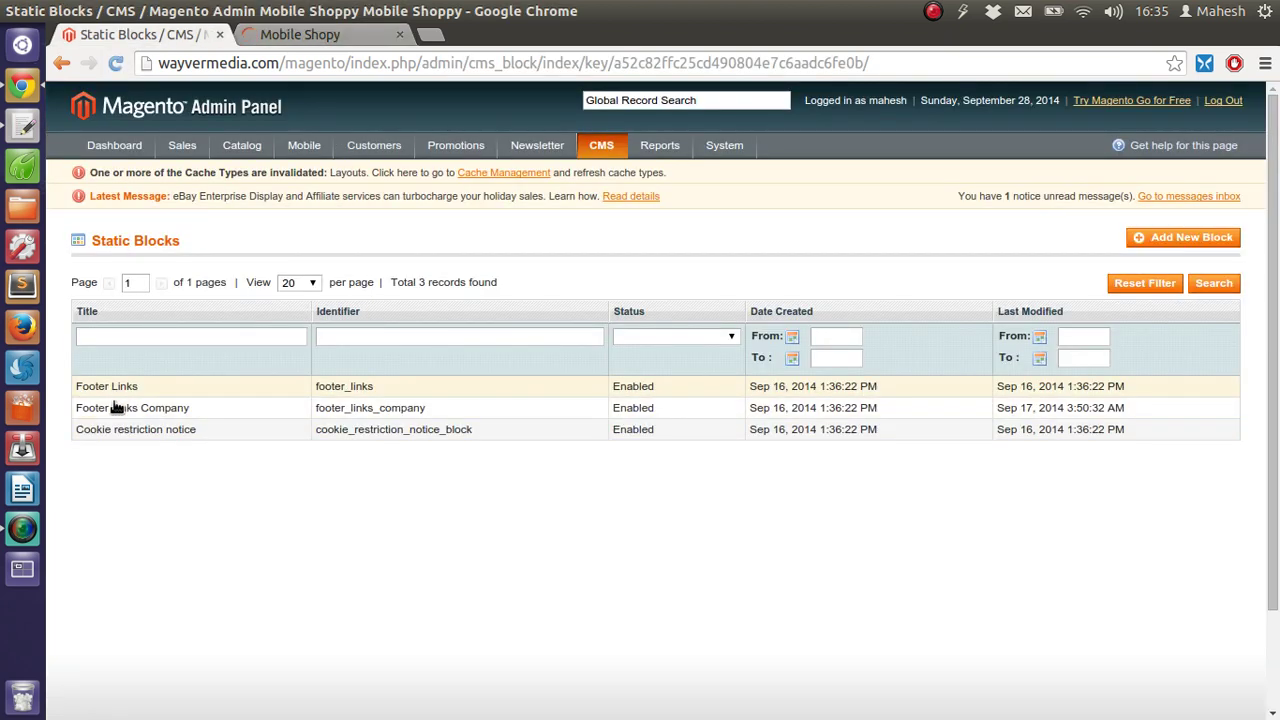
pyautogui.click(113, 432)
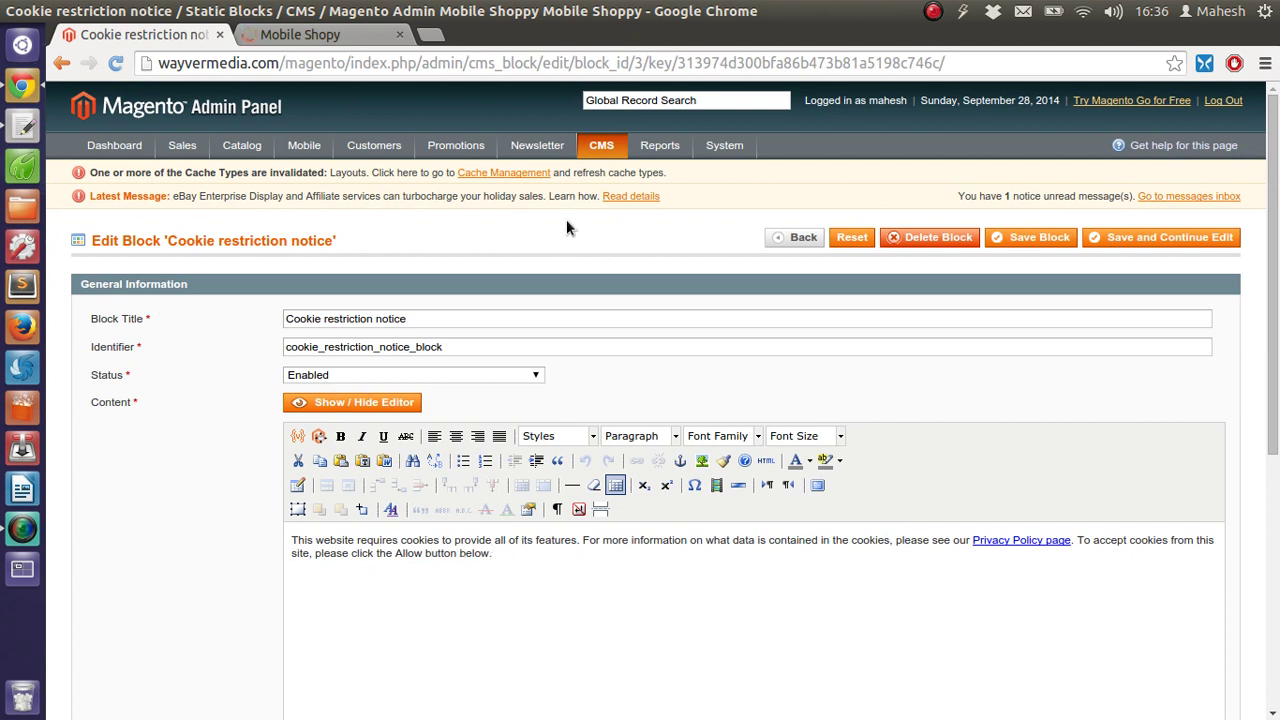
pyautogui.moveTo(601, 145)
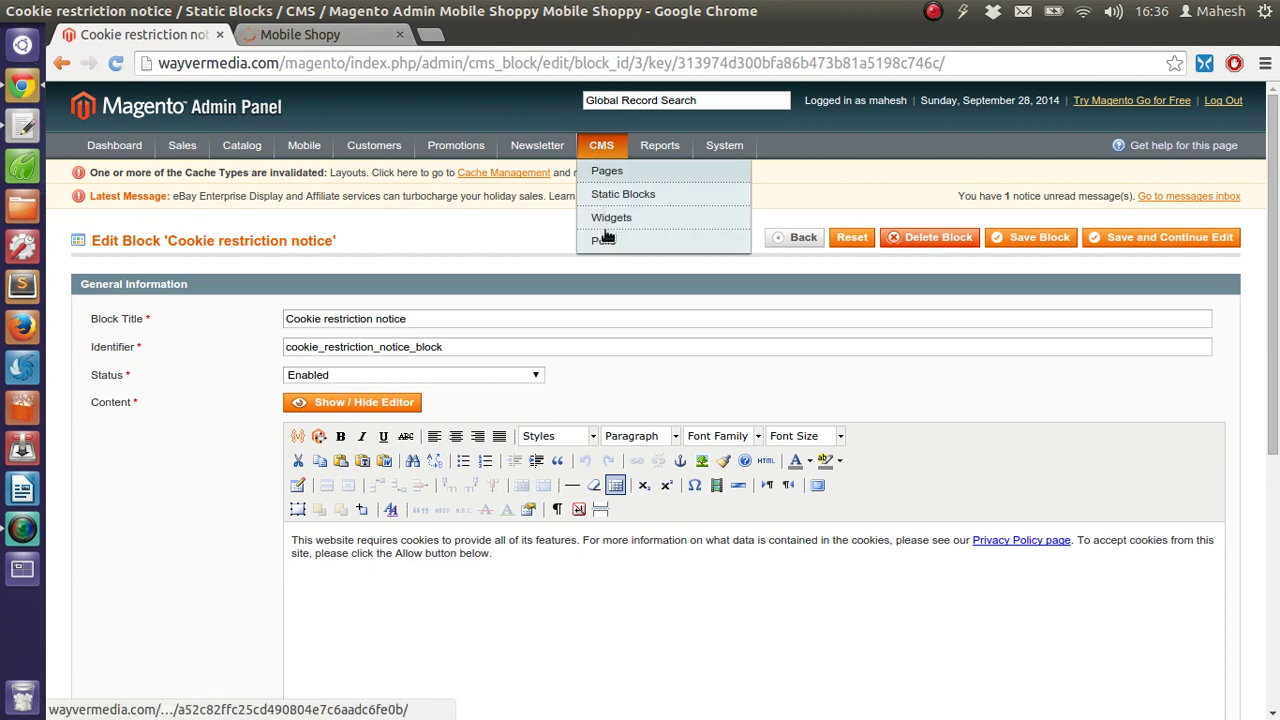
pyautogui.click(620, 194)
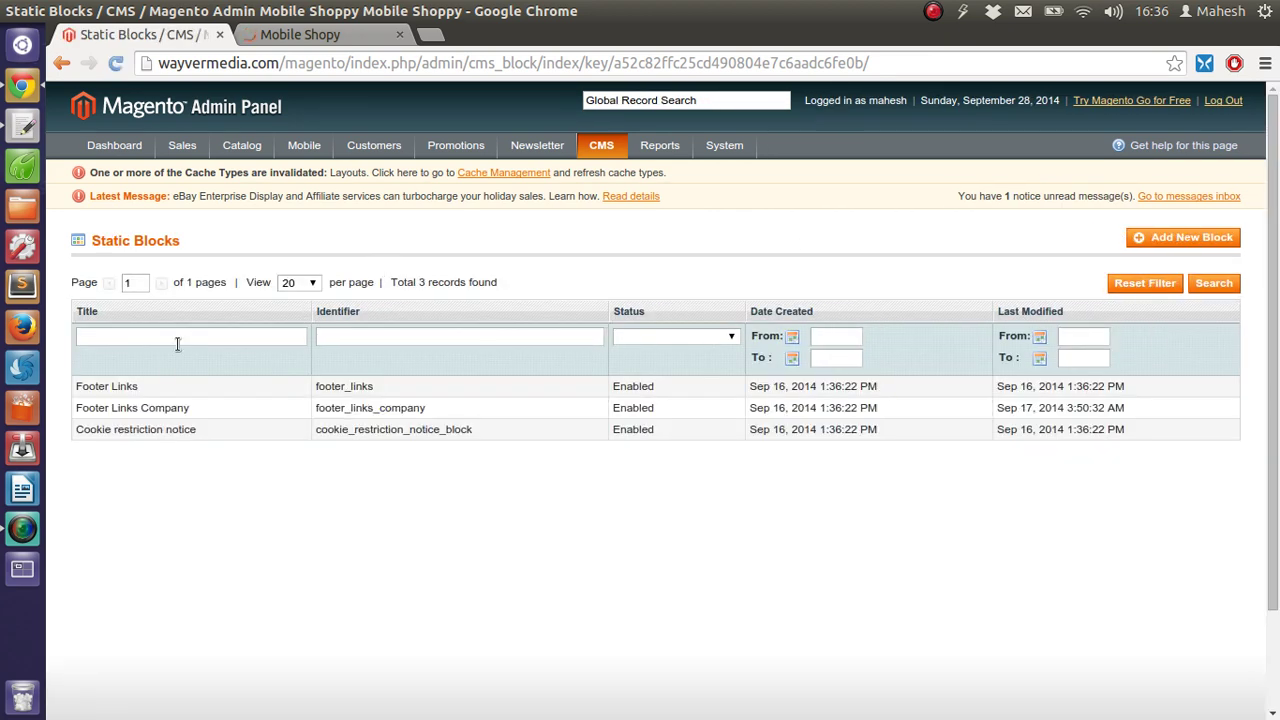
pyautogui.click(197, 412)
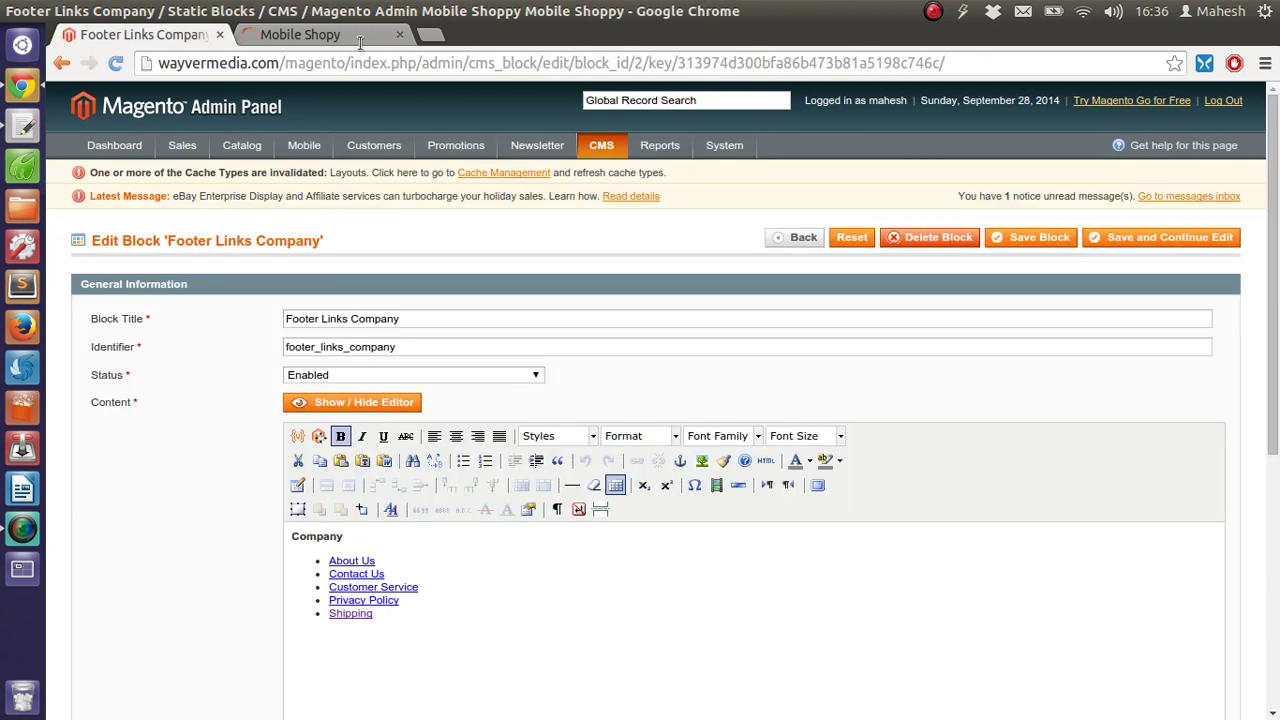
pyautogui.click(361, 37)
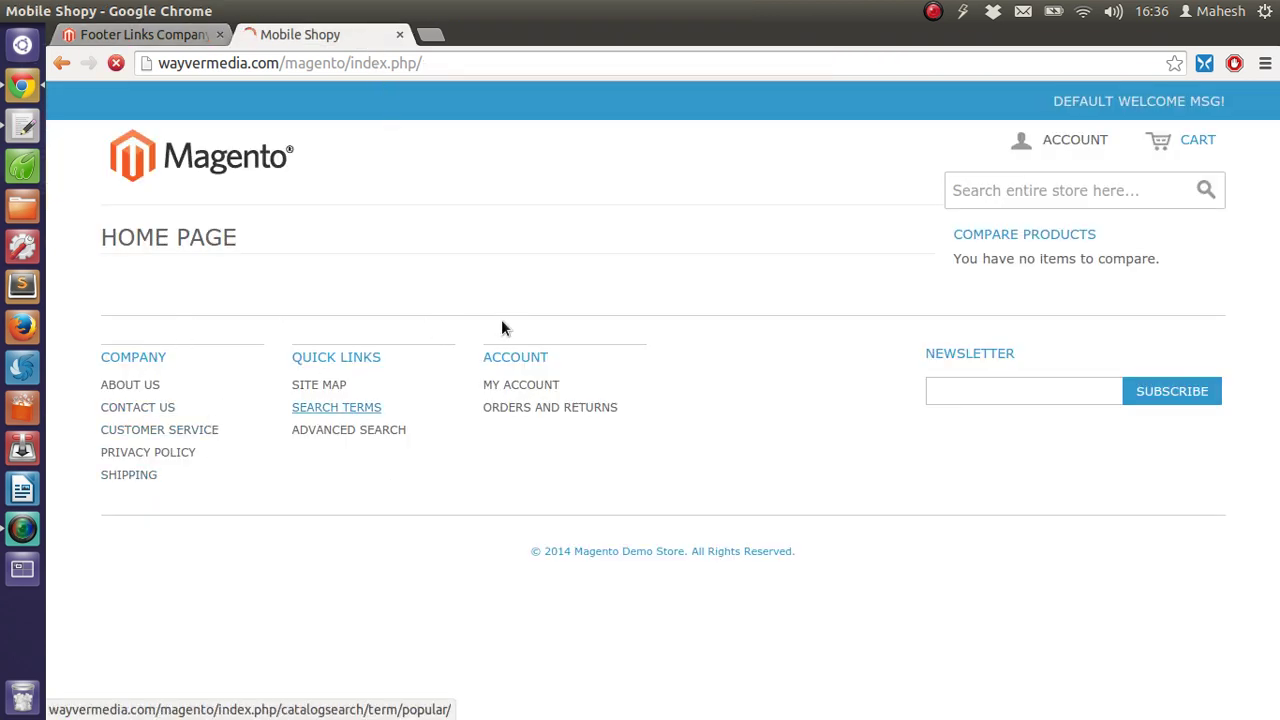
pyautogui.click(155, 36)
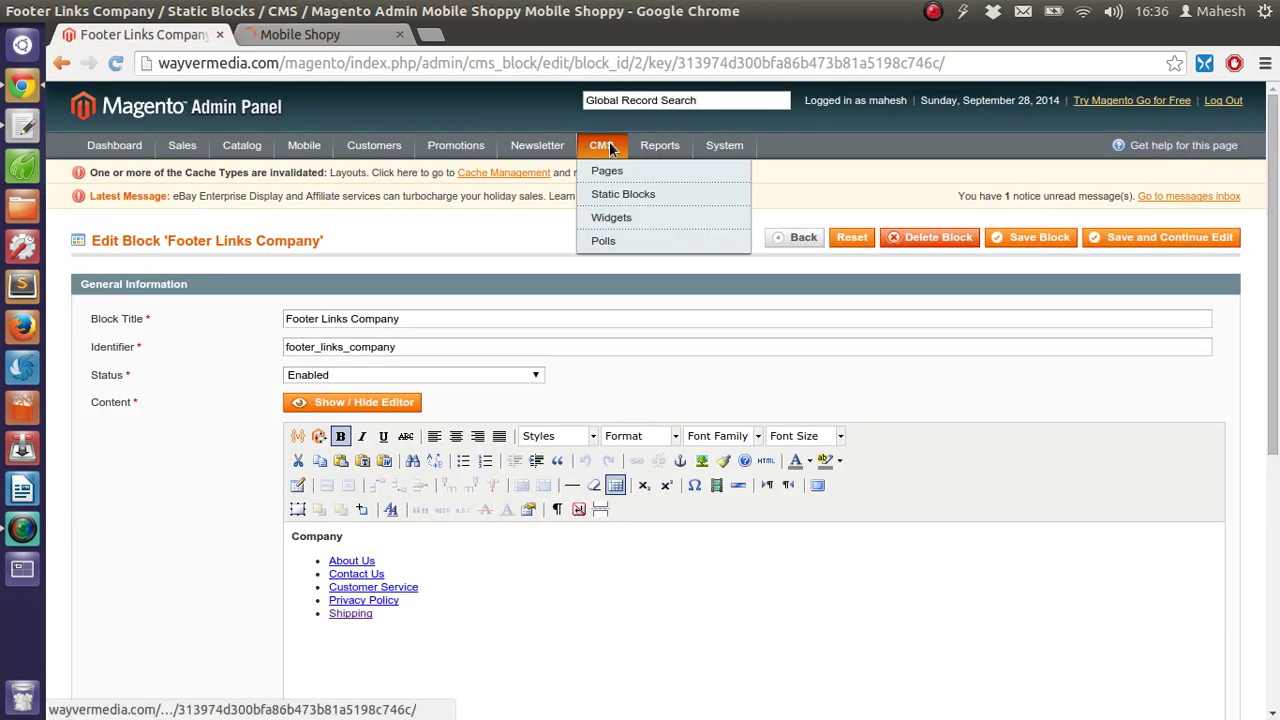
pyautogui.moveTo(601, 145)
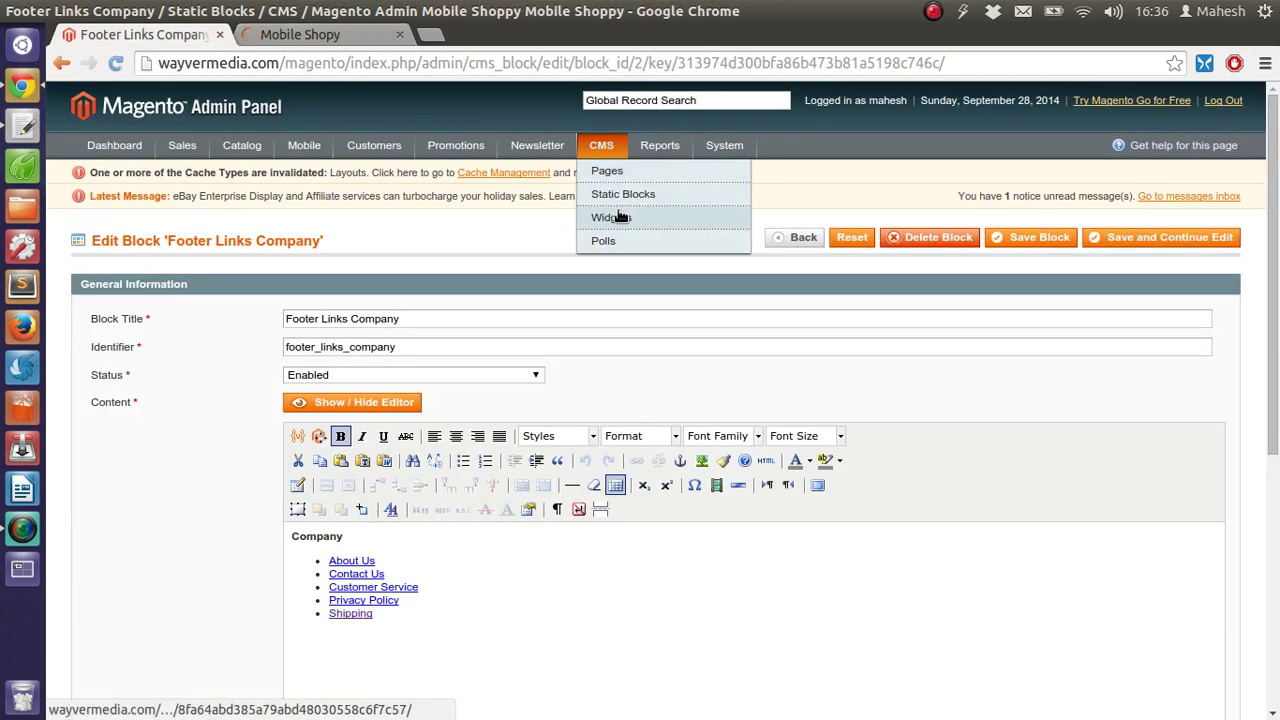
pyautogui.click(620, 217)
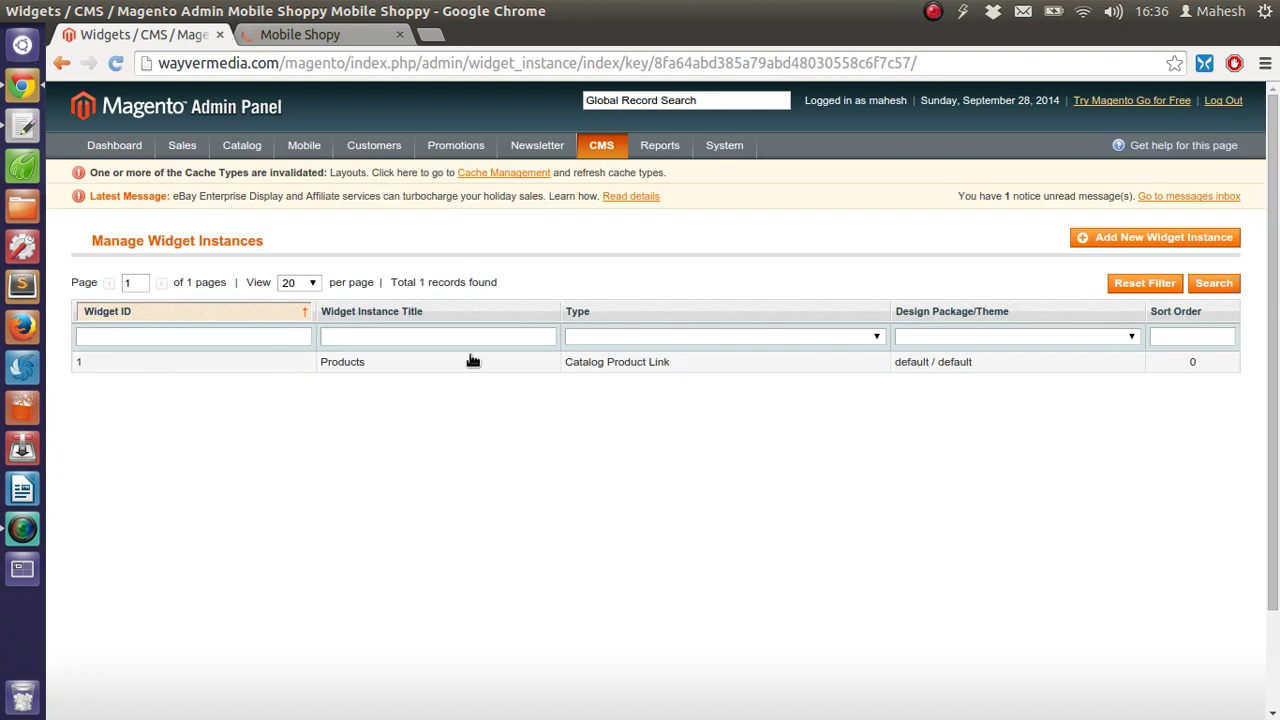
# Glance at the storefront, then browse CMS Static Blocks before returning to the CMS Pages list
pyautogui.click(333, 38)
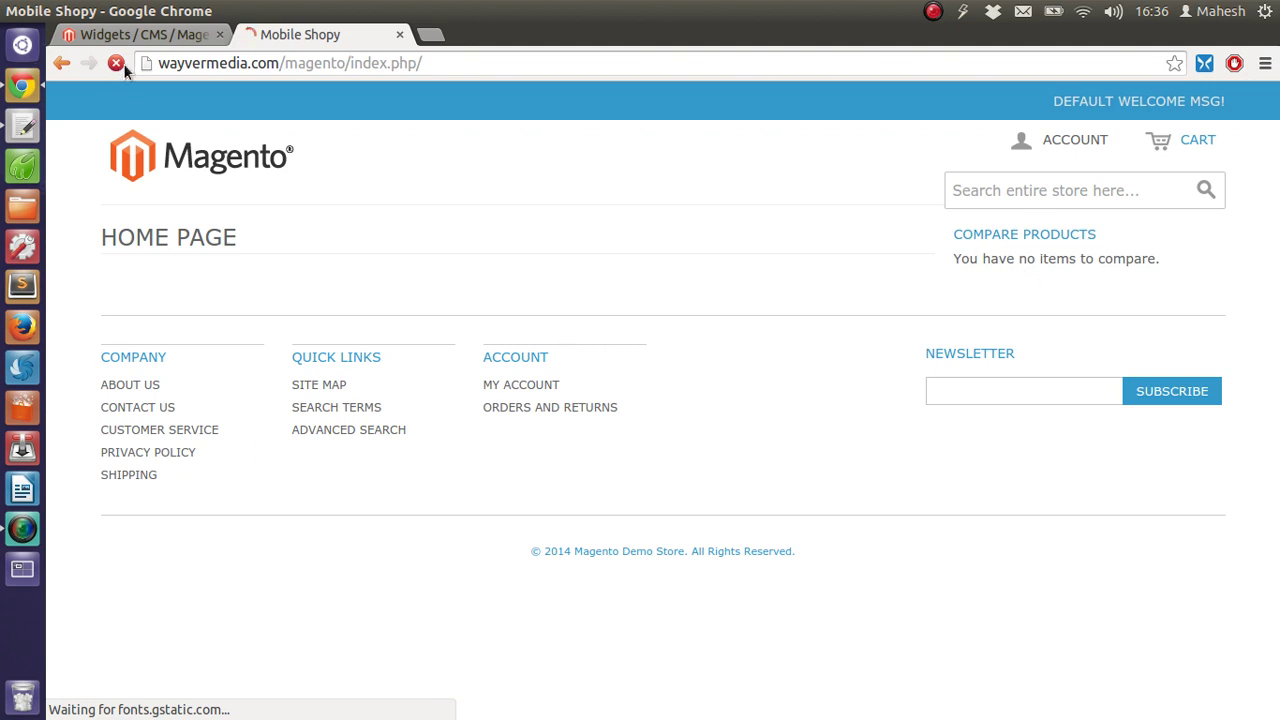
pyautogui.click(133, 35)
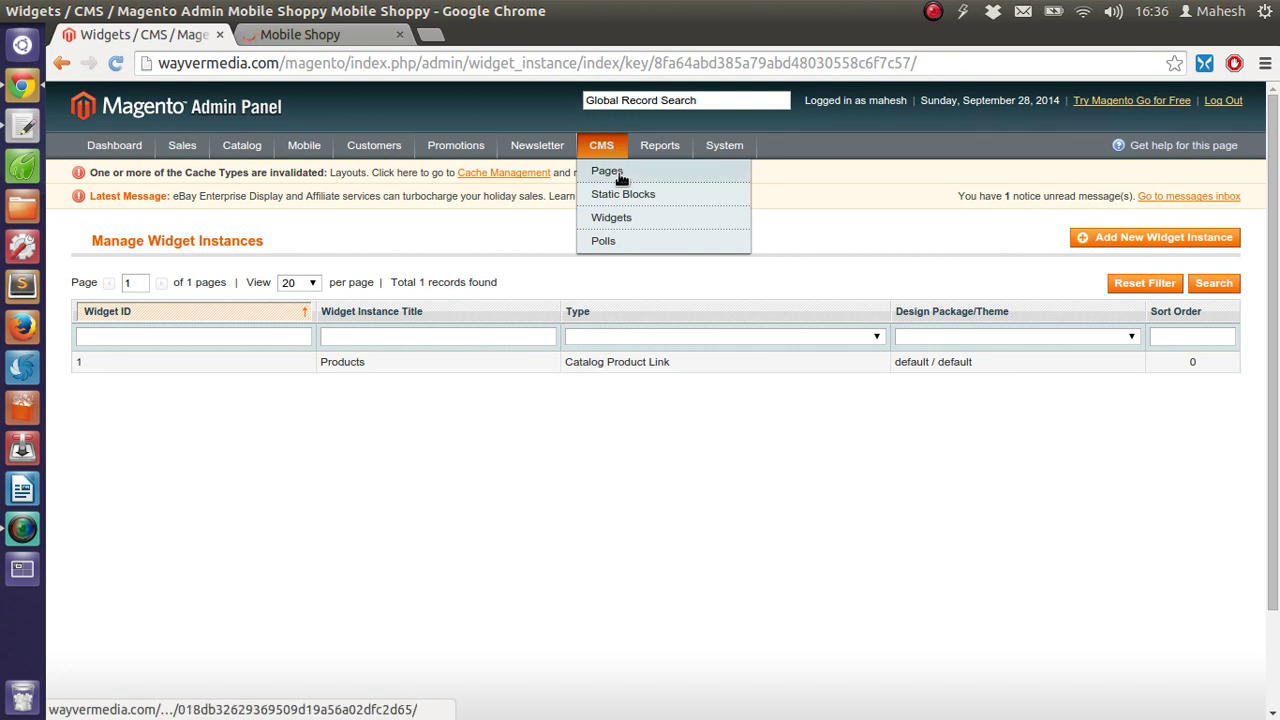
pyautogui.moveTo(601, 145)
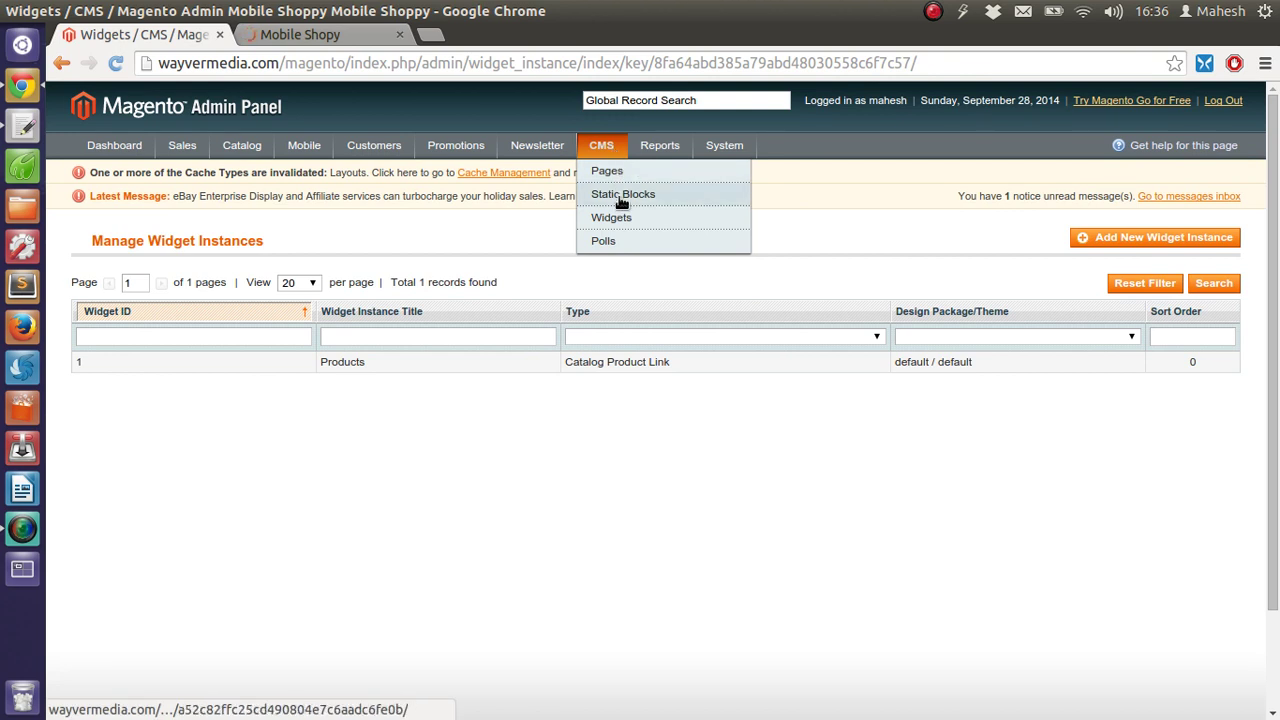
pyautogui.click(621, 196)
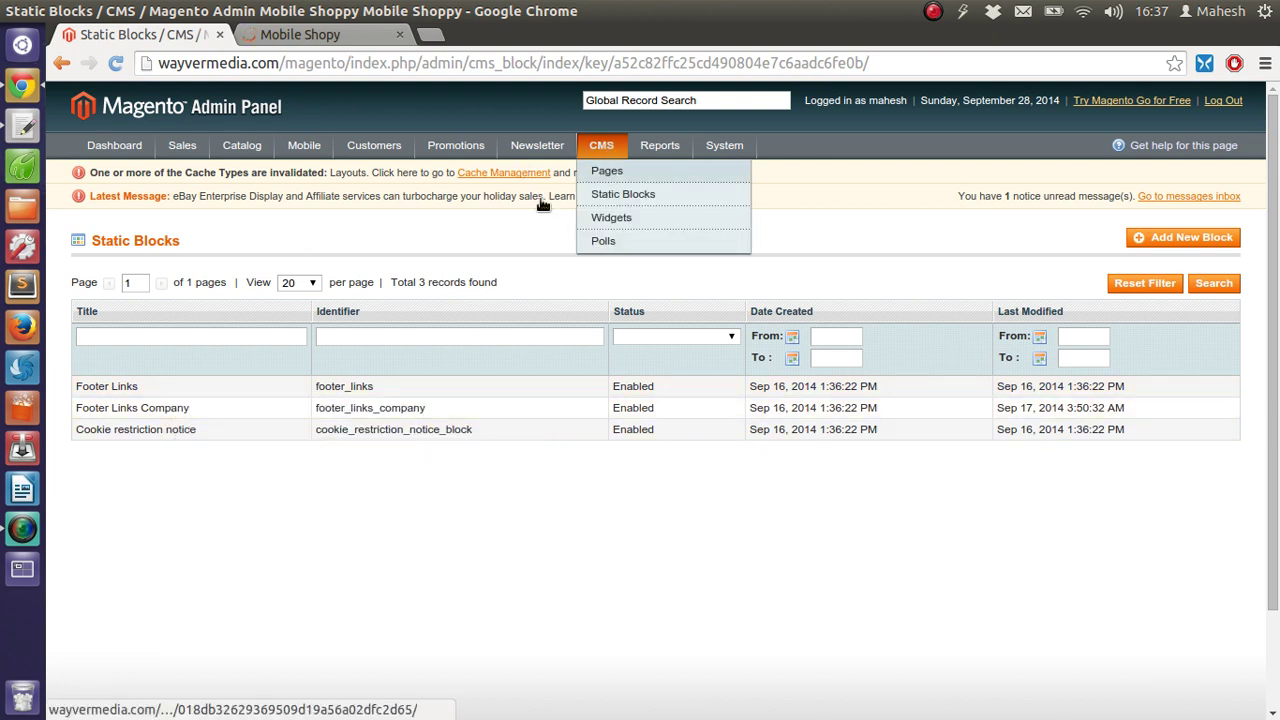
pyautogui.click(606, 172)
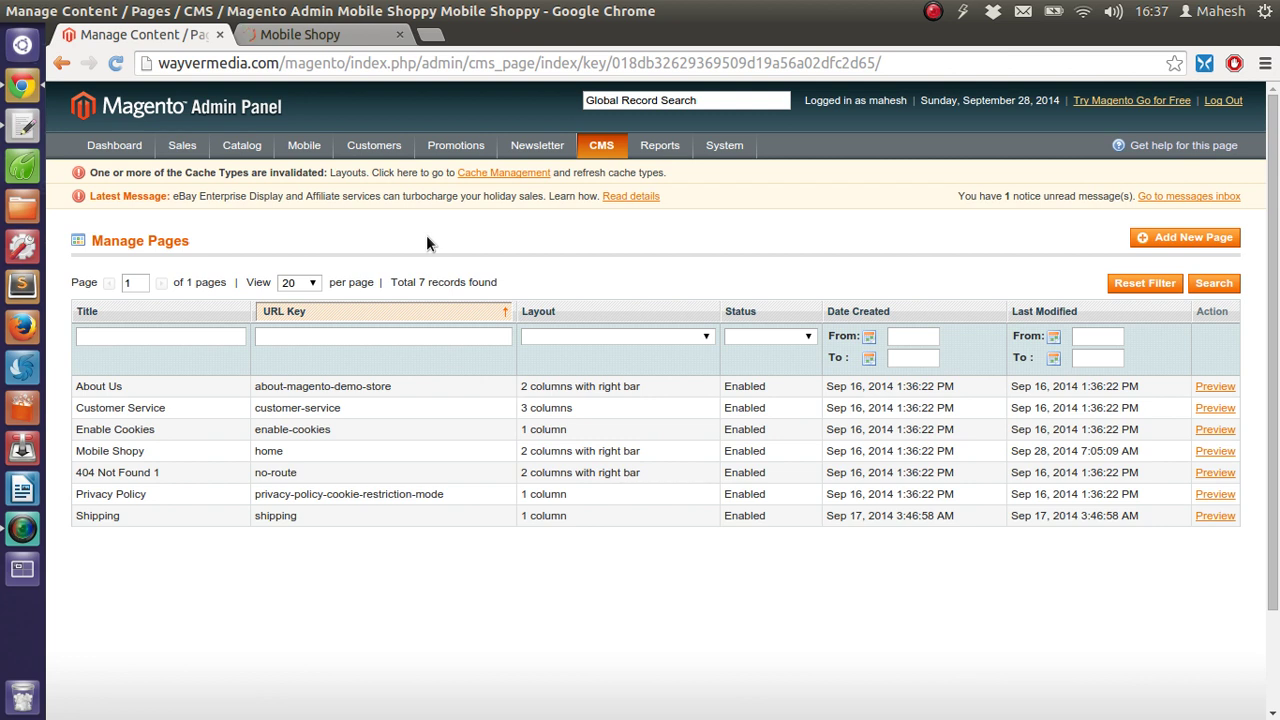
# Open the Mobile Shopy page for editing, with Cache Management in a separate tab, and review its design settings
pyautogui.click(120, 451)
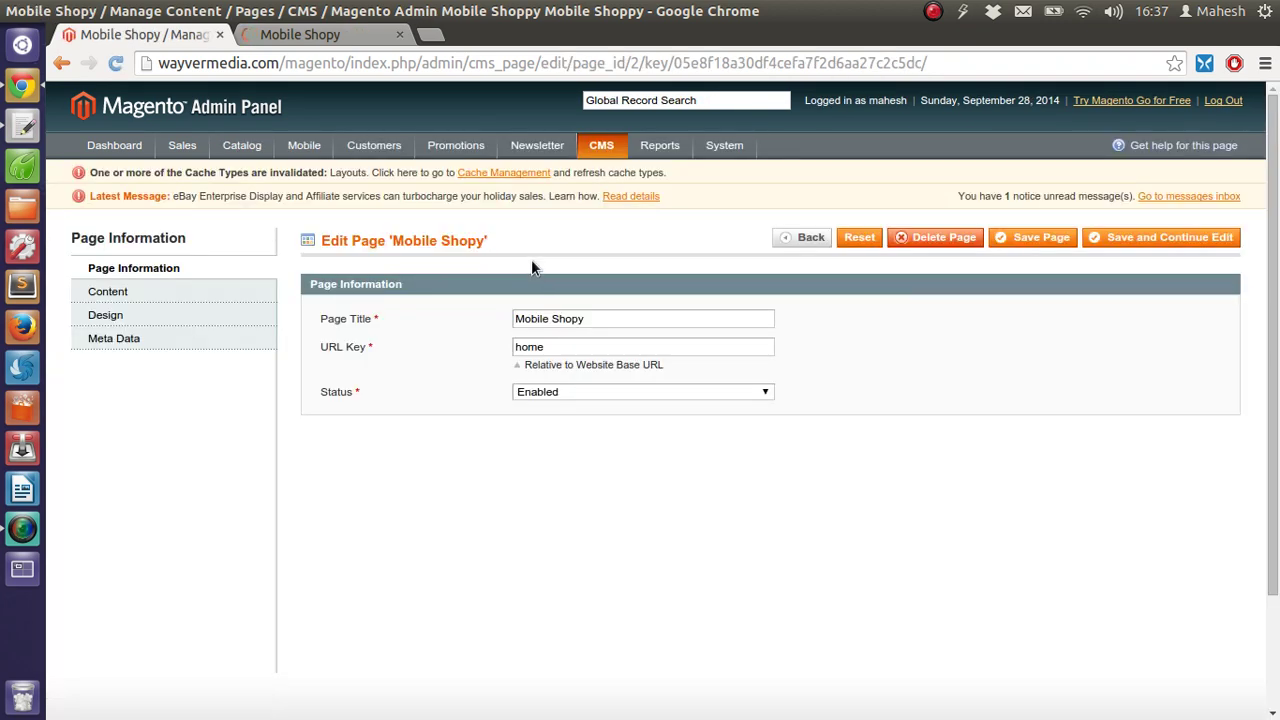
pyautogui.click(520, 186)
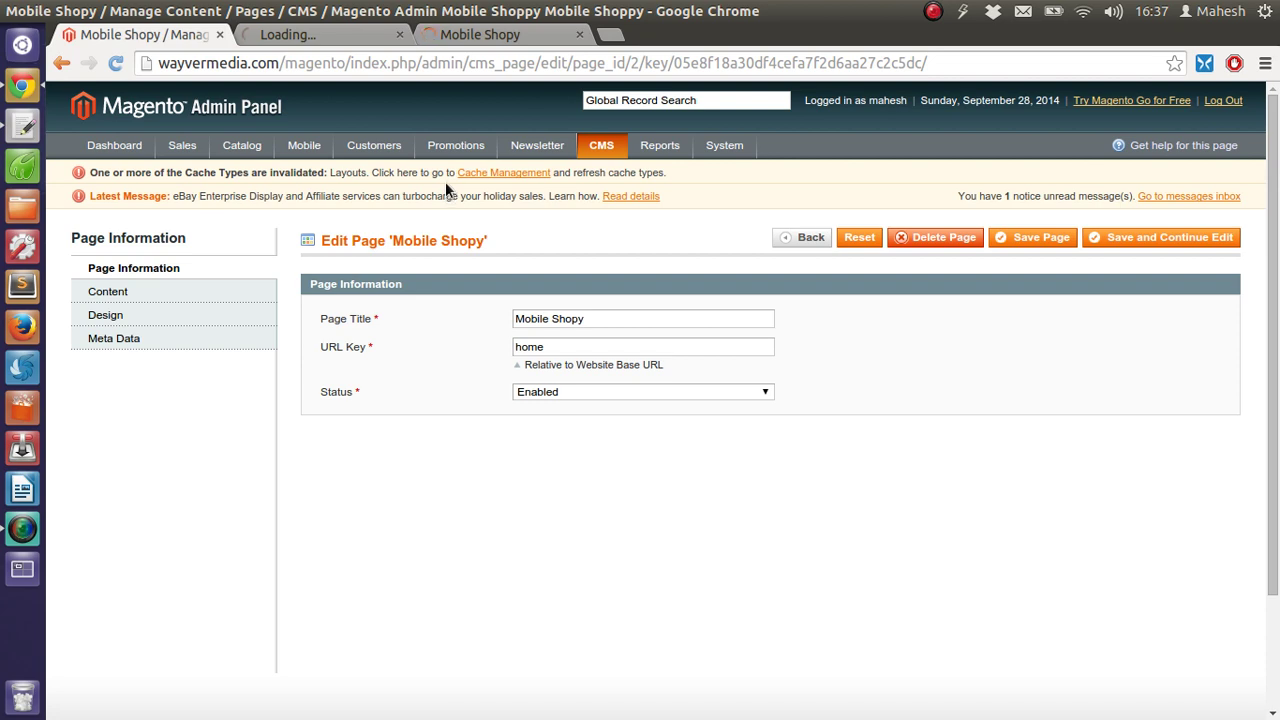
pyautogui.click(229, 312)
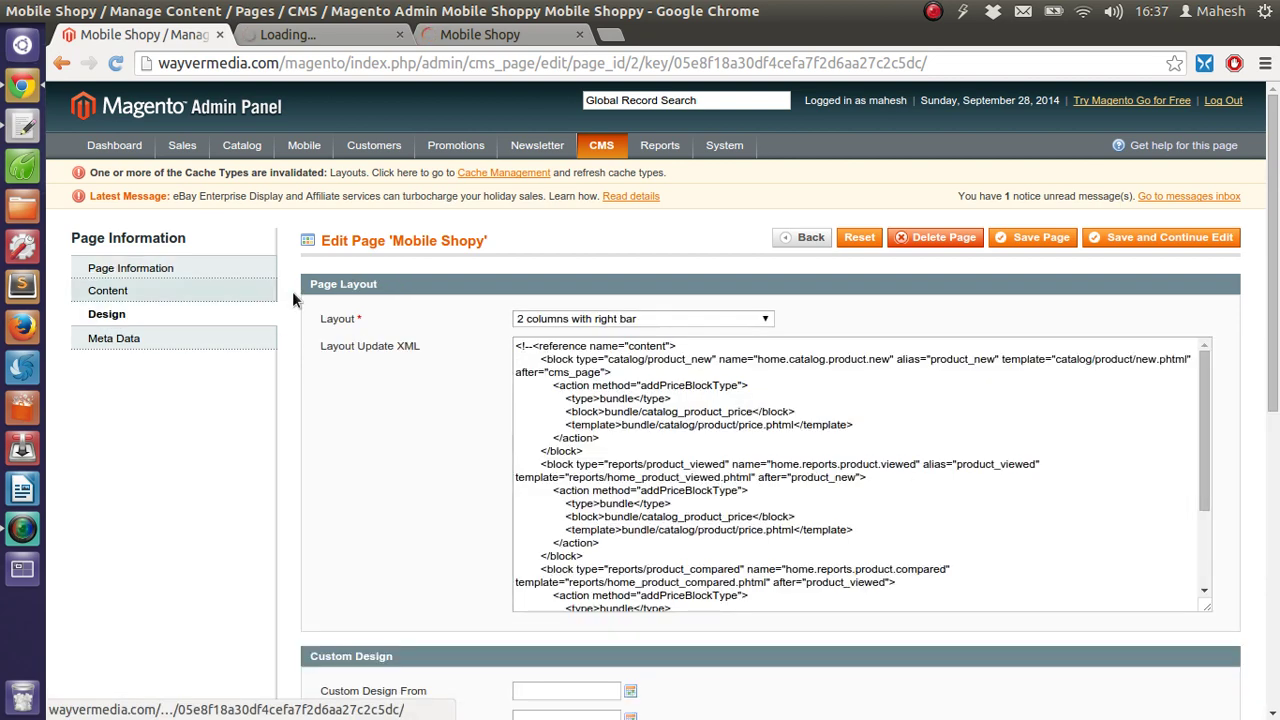
pyautogui.scroll(-5, 380, 372)
pyautogui.scroll(-4, 377, 360)
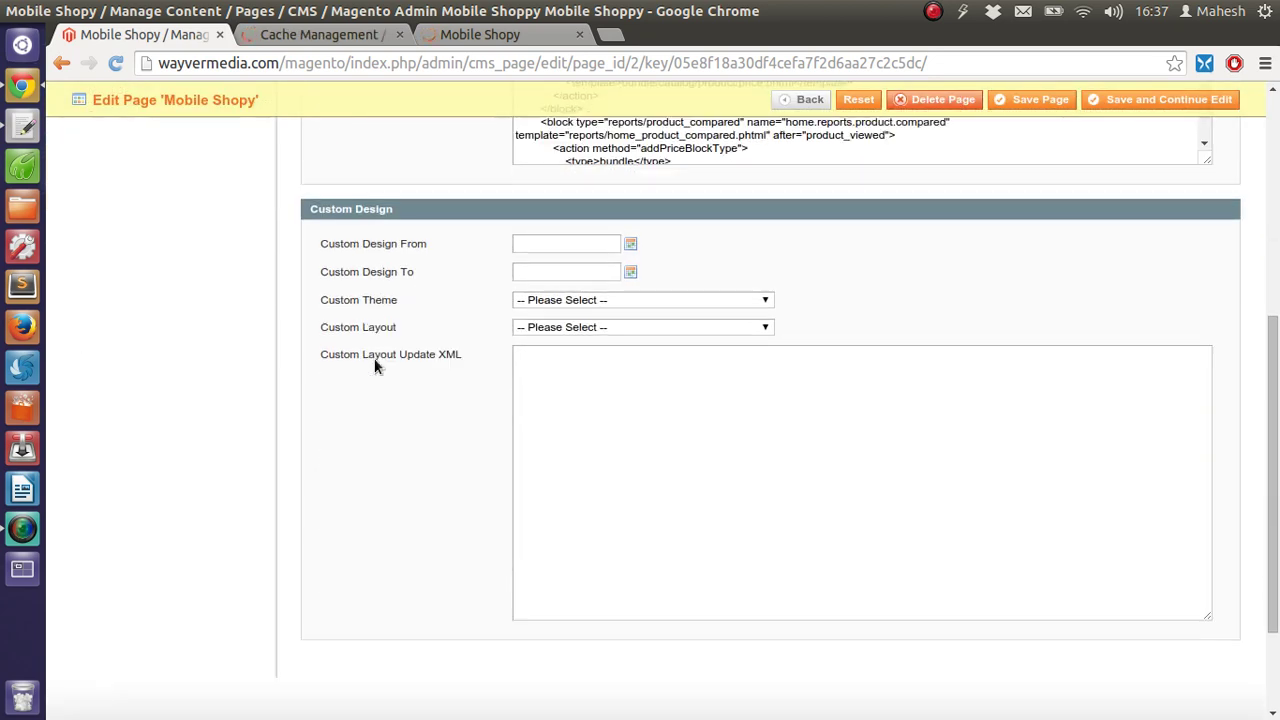
pyautogui.scroll(-3, 374, 357)
pyautogui.scroll(1, 374, 356)
pyautogui.scroll(6, 374, 354)
pyautogui.scroll(5, 374, 354)
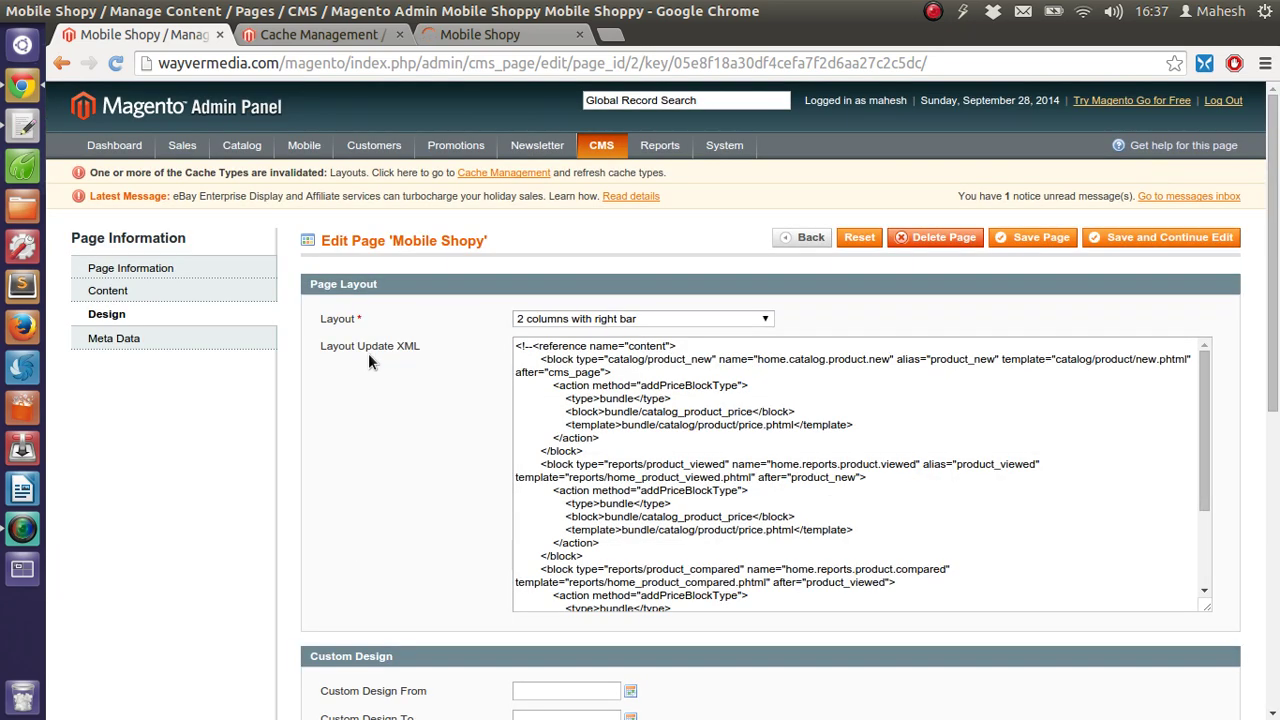
# Replace the 'Home Page' content heading with 'Mobile Shoppy' and save the page
pyautogui.click(137, 290)
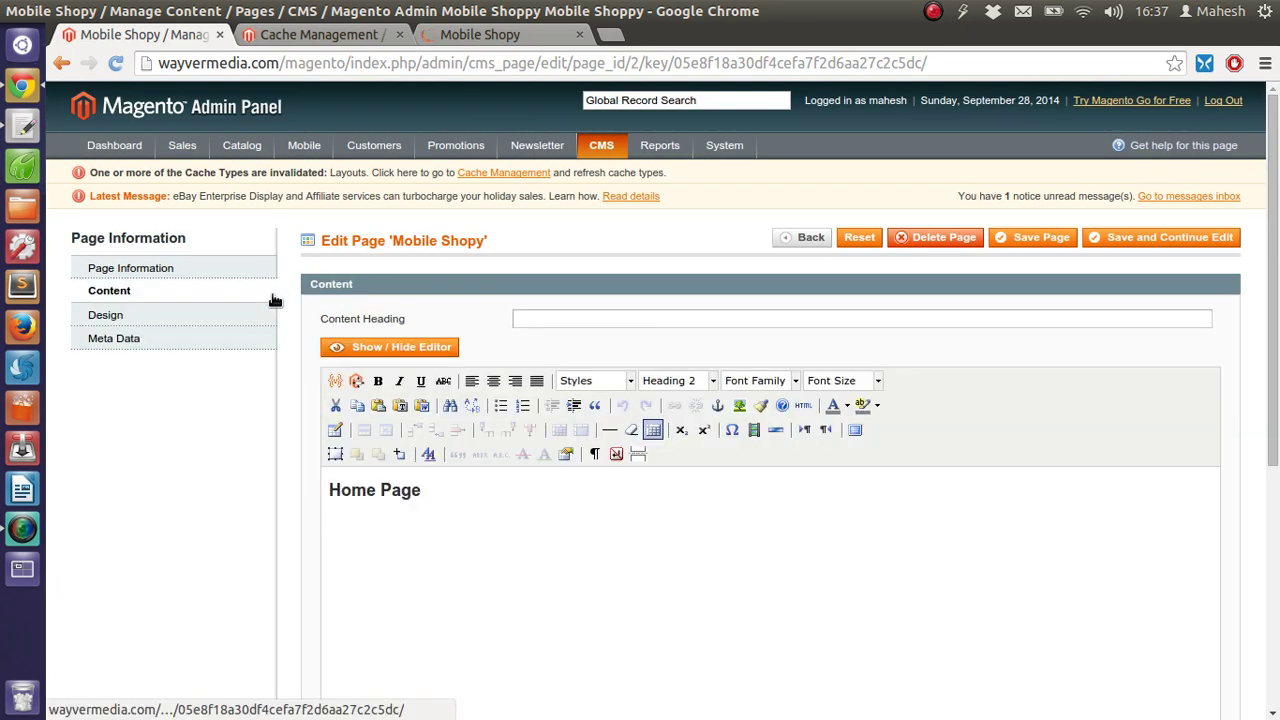
pyautogui.scroll(-4, 391, 391)
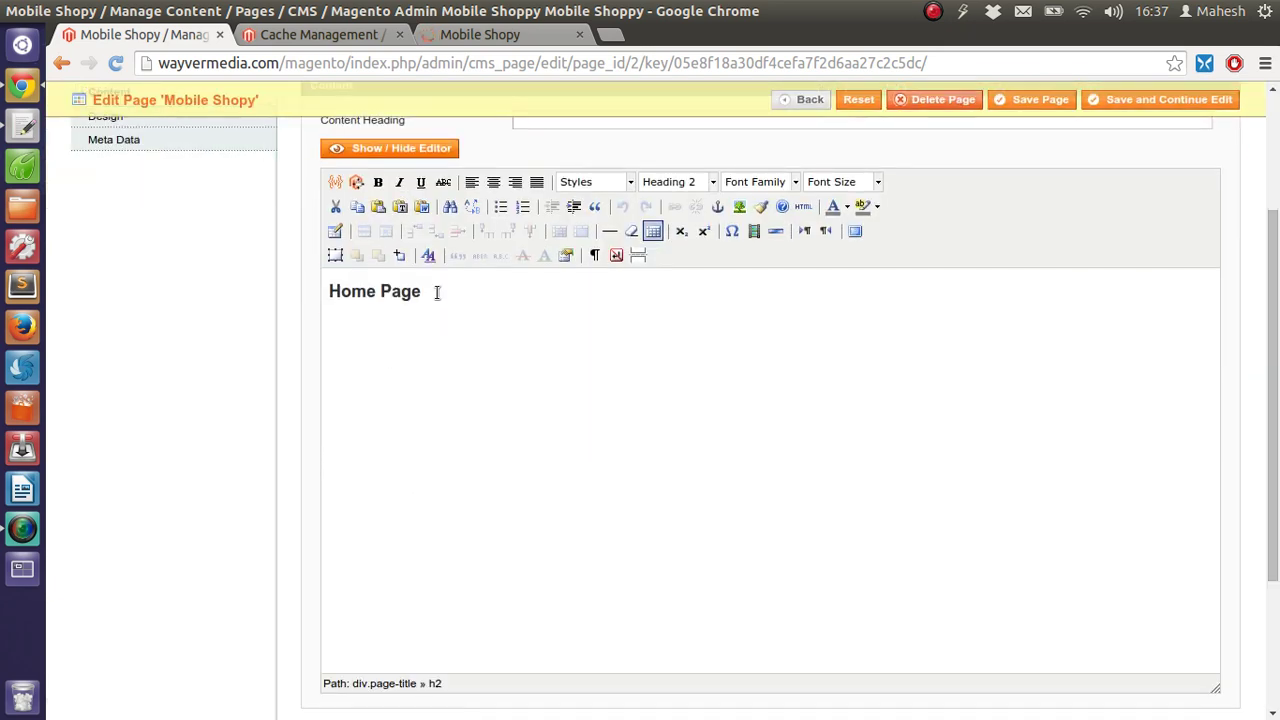
pyautogui.moveTo(434, 291); pyautogui.dragTo(326, 287)
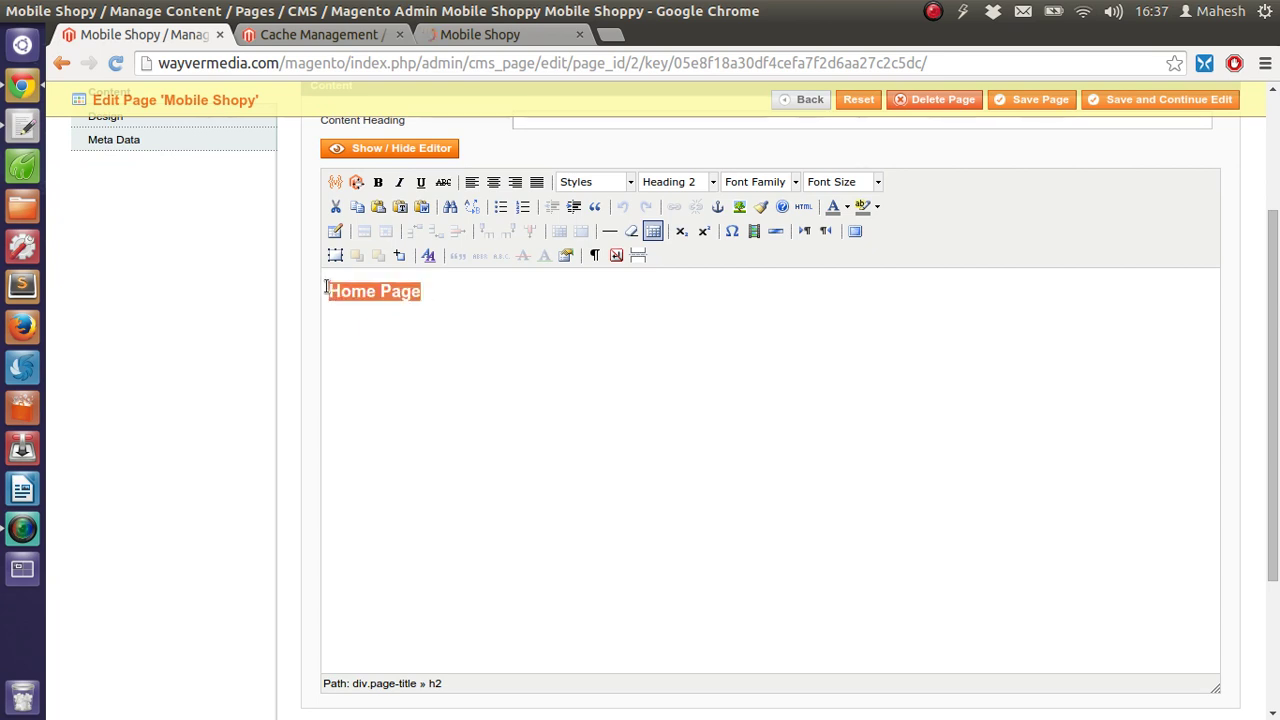
pyautogui.write('Mobile Shoppy')
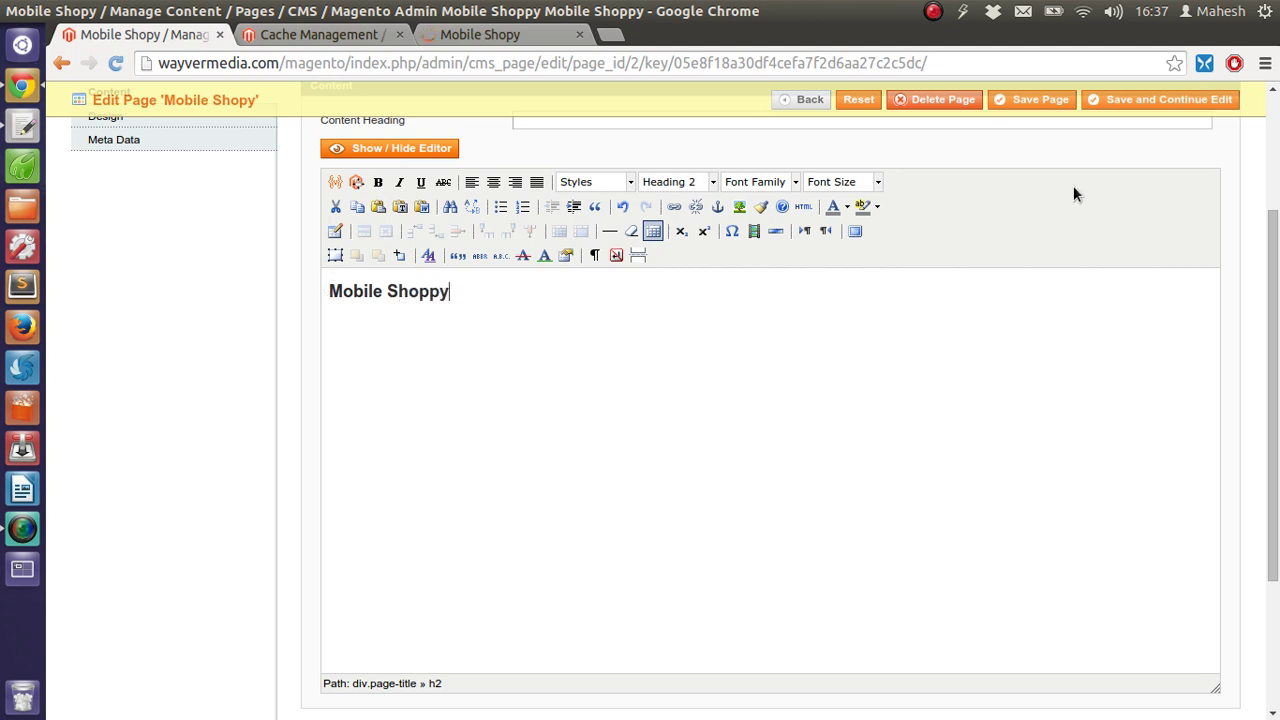
pyautogui.scroll(2, 1071, 182)
pyautogui.click(1044, 140)
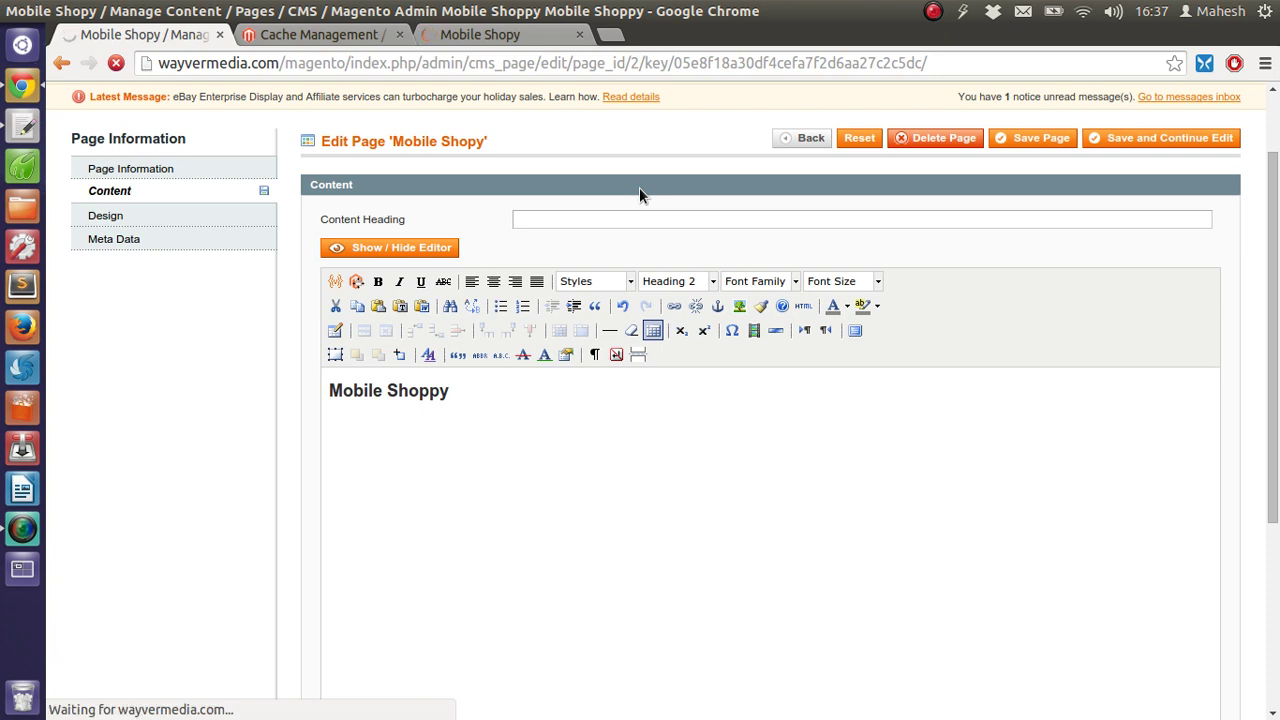
# Close the storefront tab, refresh the invalidated Layouts cache, and return to the Manage Pages list
pyautogui.click(458, 38)
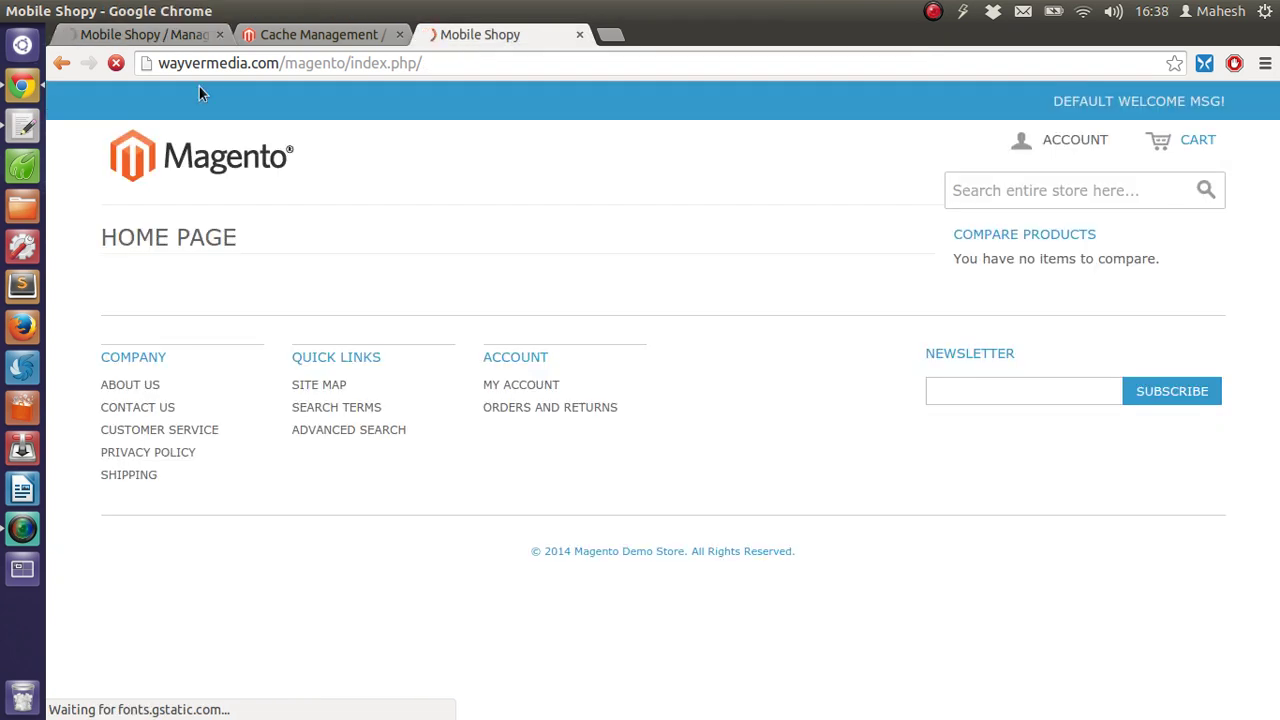
pyautogui.click(579, 38)
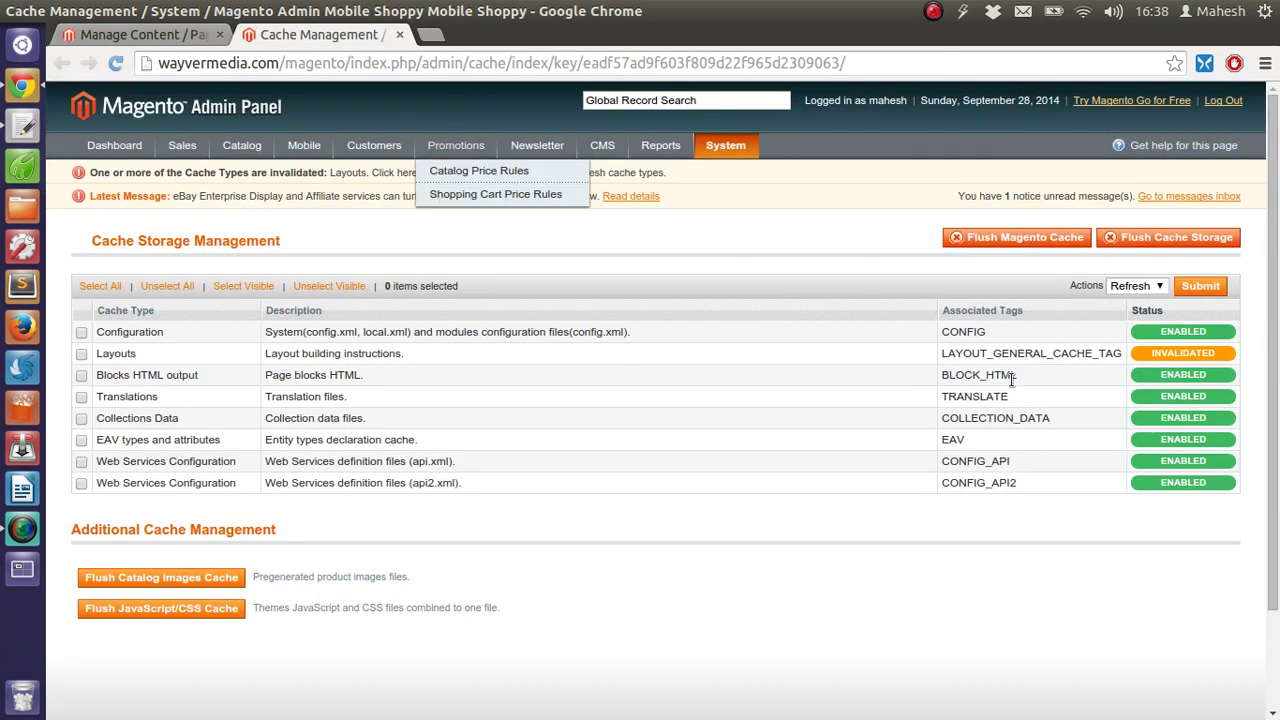
pyautogui.click(81, 354)
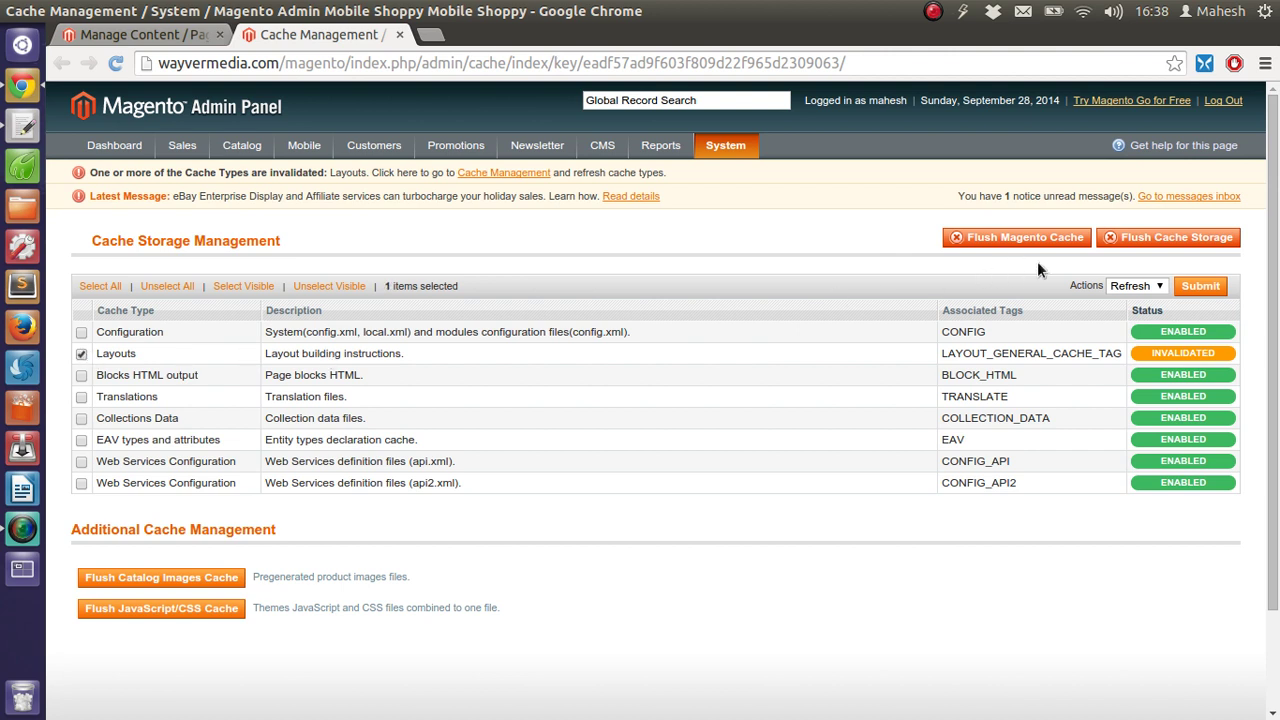
pyautogui.click(1200, 286)
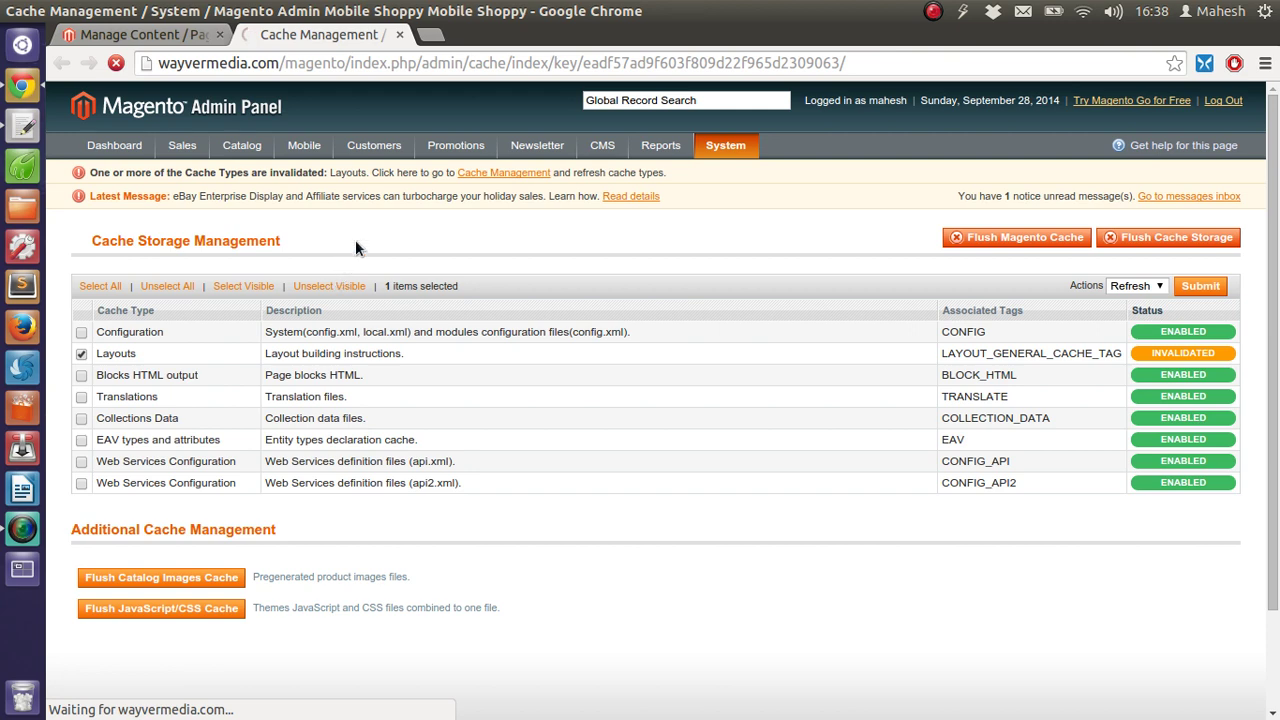
pyautogui.hotkey('ctrl', 'pageup')
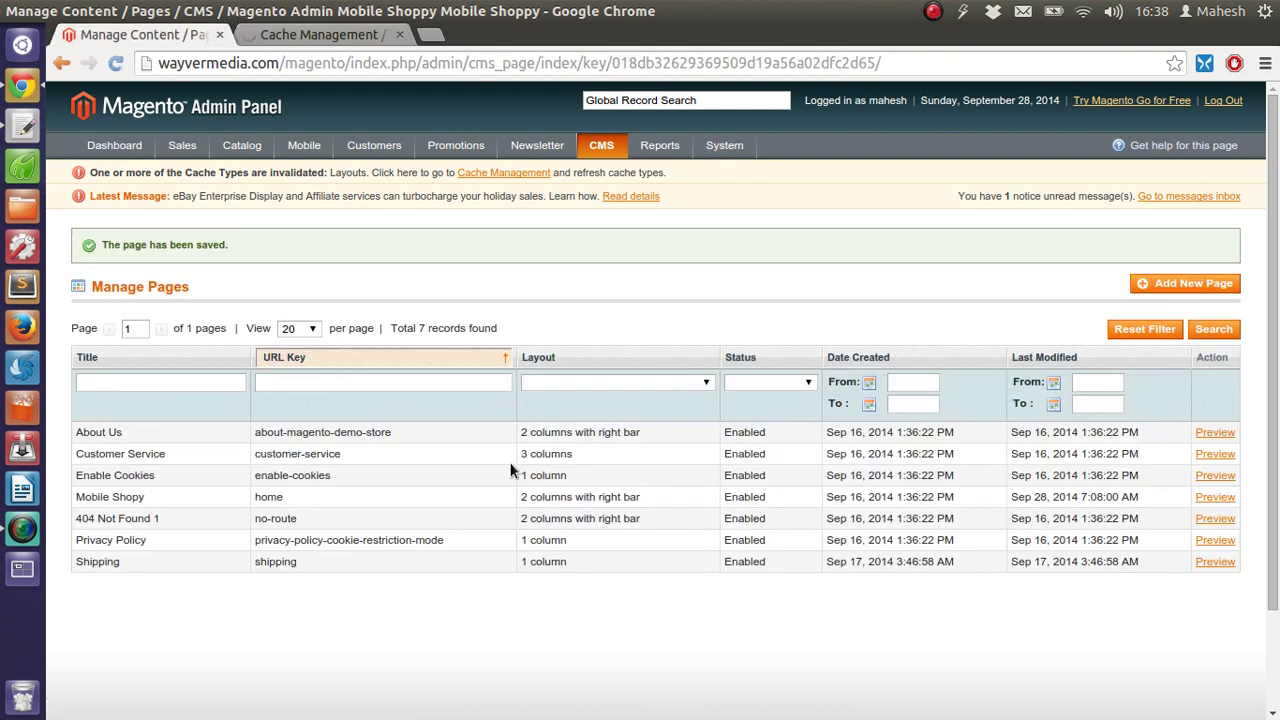
# Preview the Mobile Shopy page in a new tab and confirm the MOBILE SHOPPY heading after reloading
pyautogui.rightClick(1206, 496)
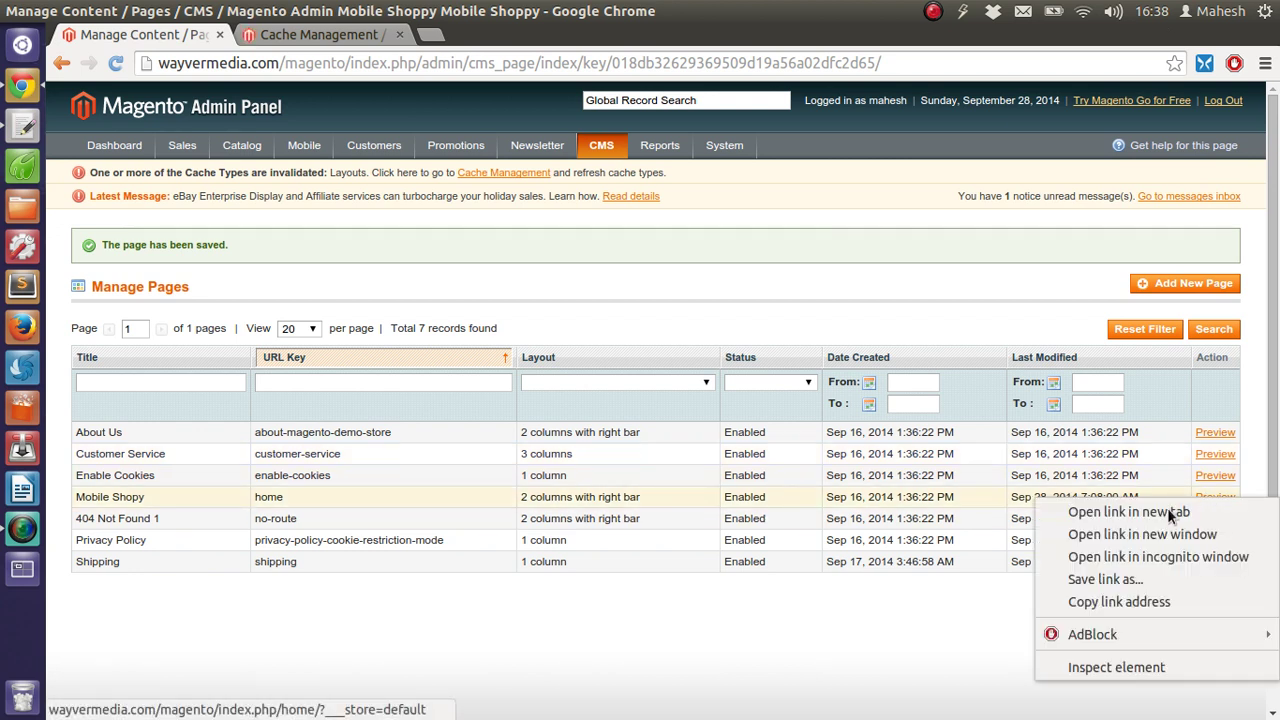
pyautogui.click(1167, 511)
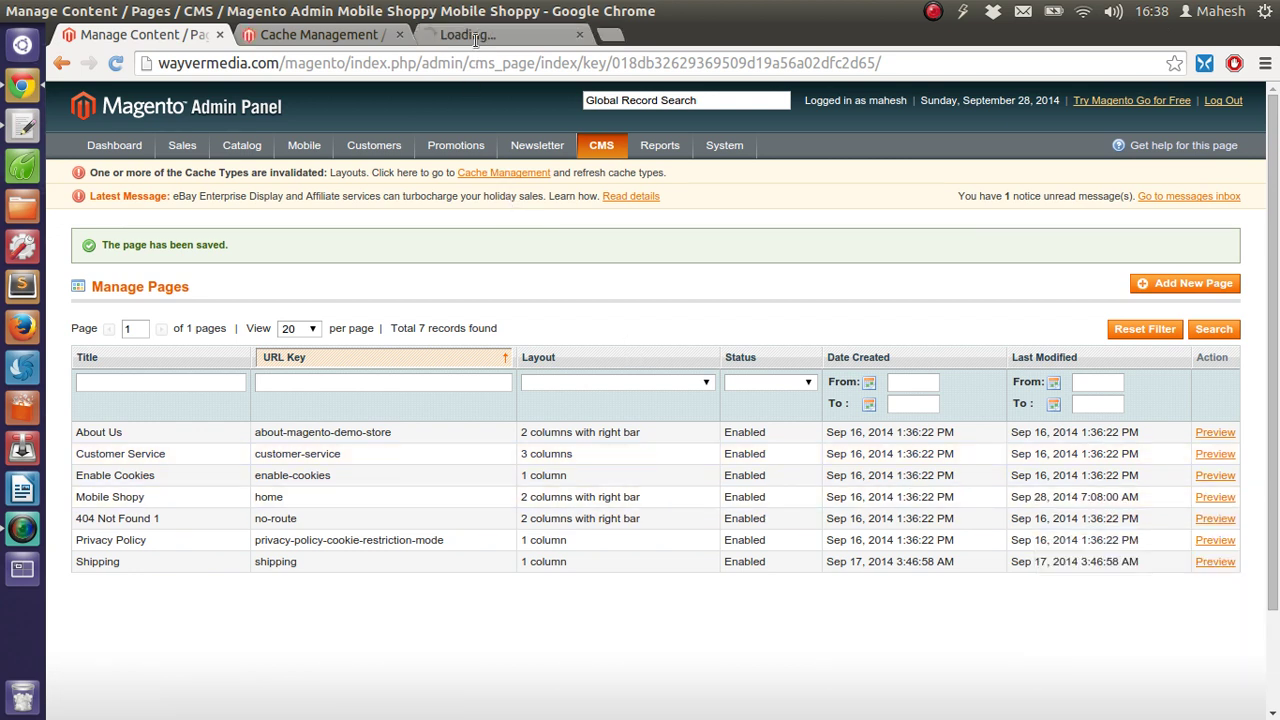
pyautogui.click(471, 34)
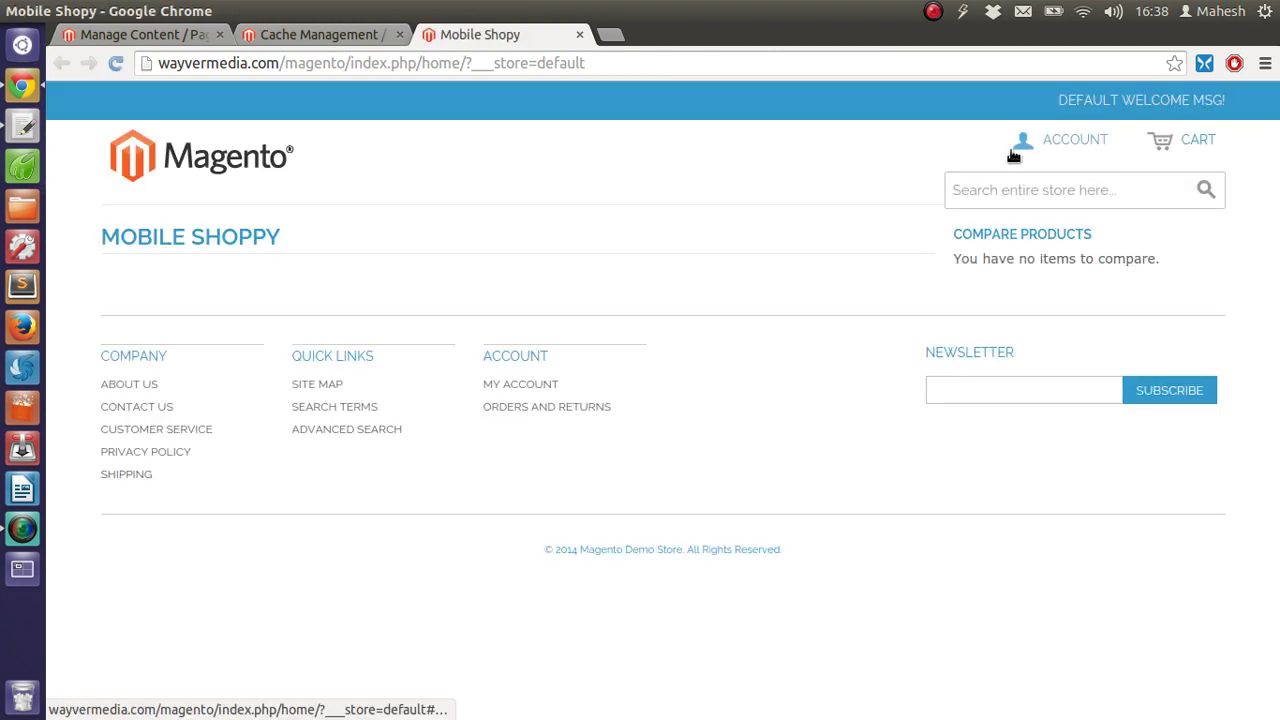
pyautogui.moveTo(100, 236)
pyautogui.mouseDown()
pyautogui.moveTo(305, 238)
pyautogui.moveTo(308, 251)
pyautogui.mouseUp()
pyautogui.click(305, 255)
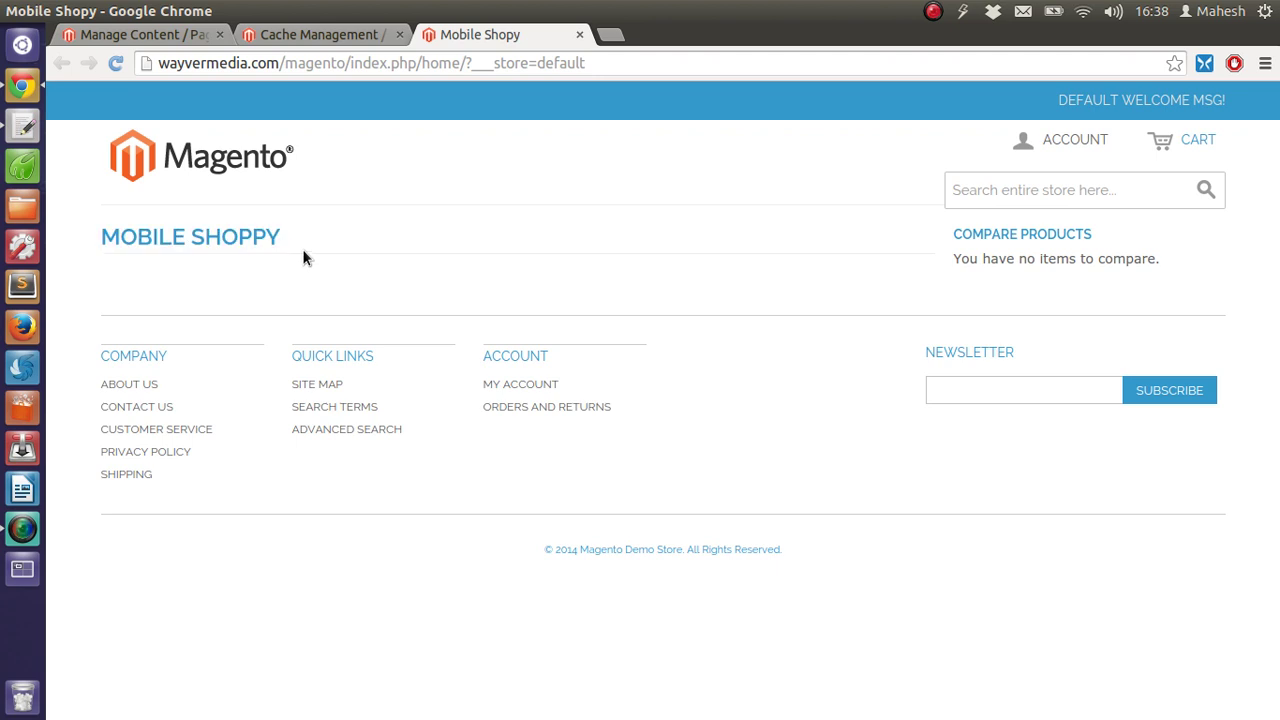
pyautogui.click(116, 63)
# Close the preview, confirm Cache Management shows one cache type refreshed, and go to CMS > Pages
pyautogui.click(579, 35)
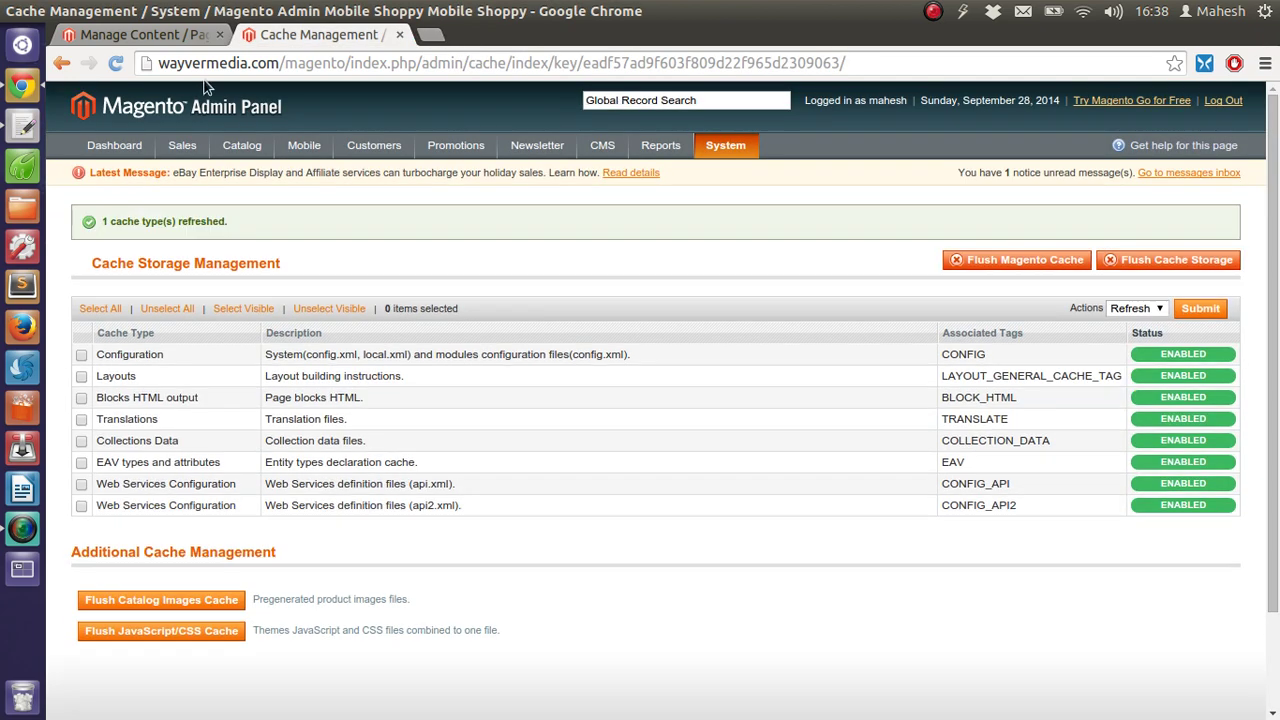
pyautogui.click(183, 38)
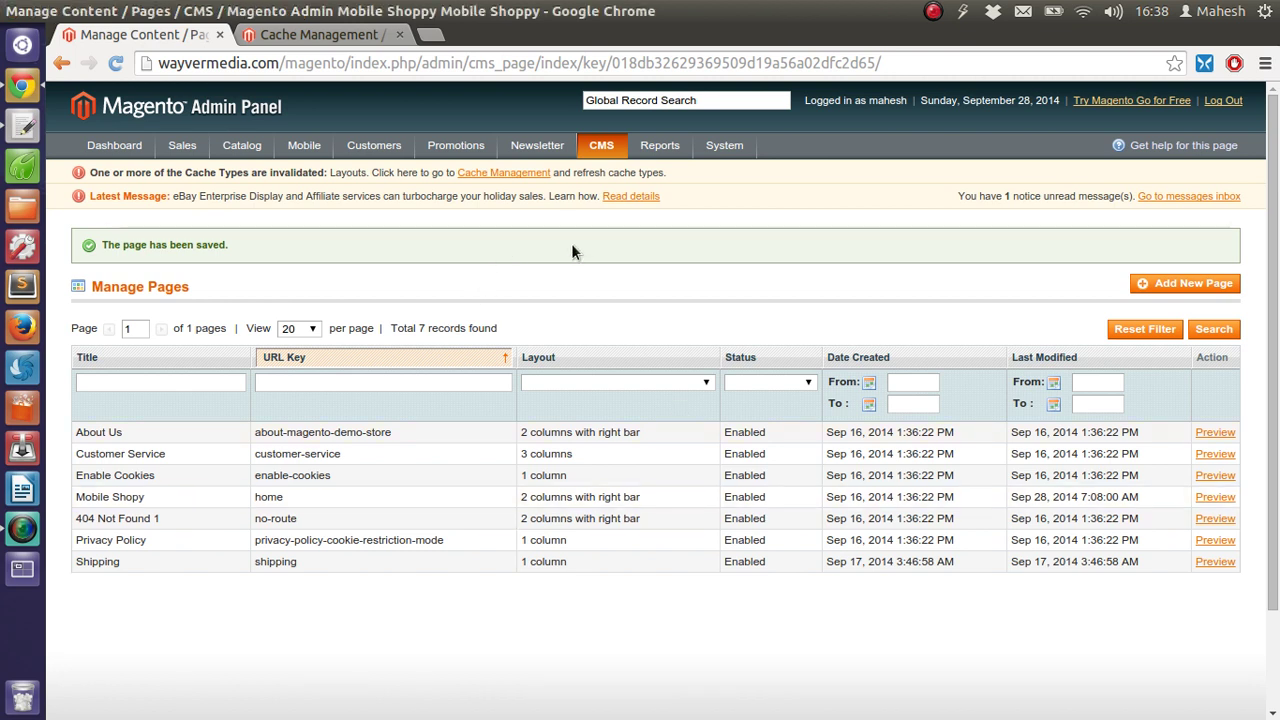
pyautogui.moveTo(602, 145)
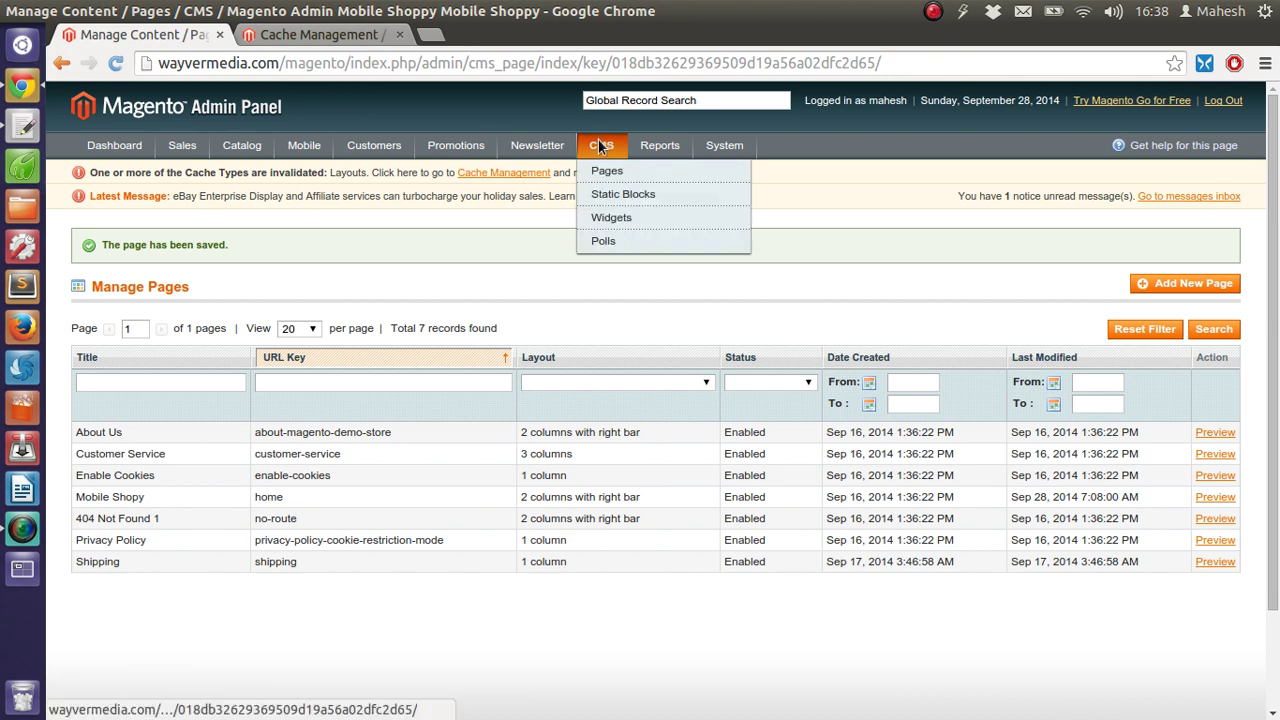
pyautogui.click(349, 36)
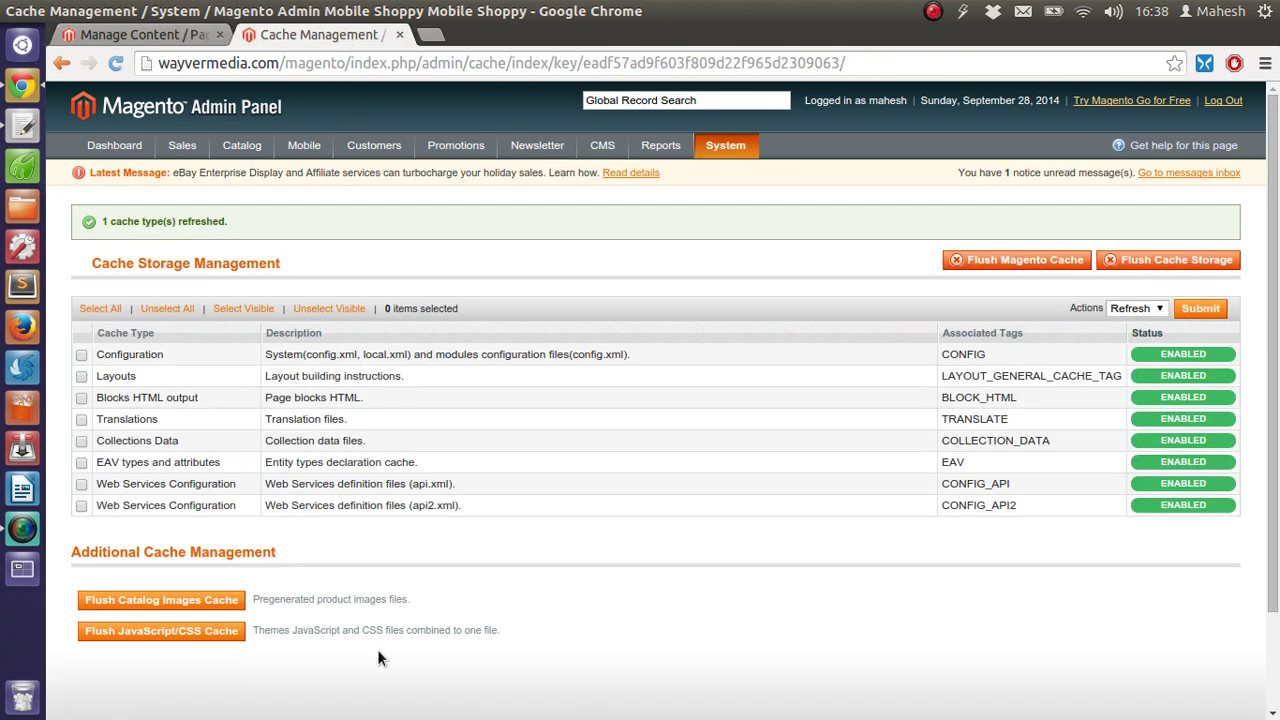
pyautogui.scroll(-3, 710, 573)
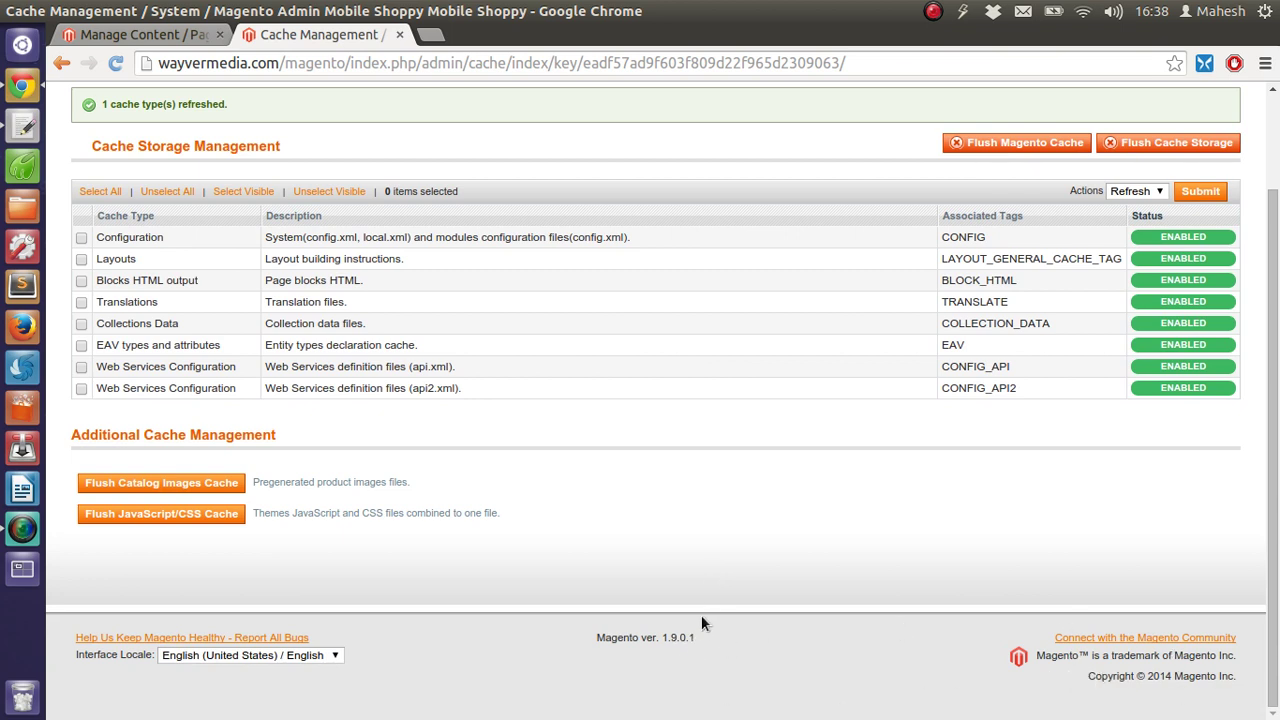
pyautogui.scroll(3, 705, 620)
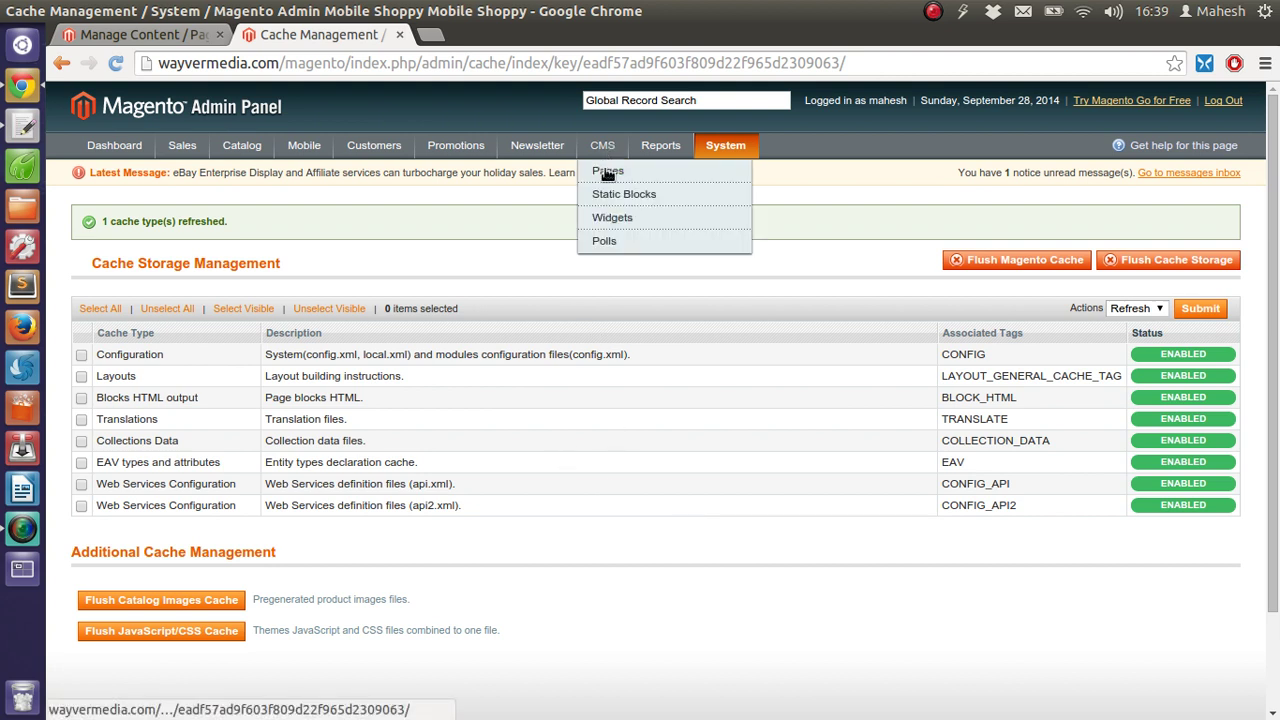
pyautogui.click(607, 170)
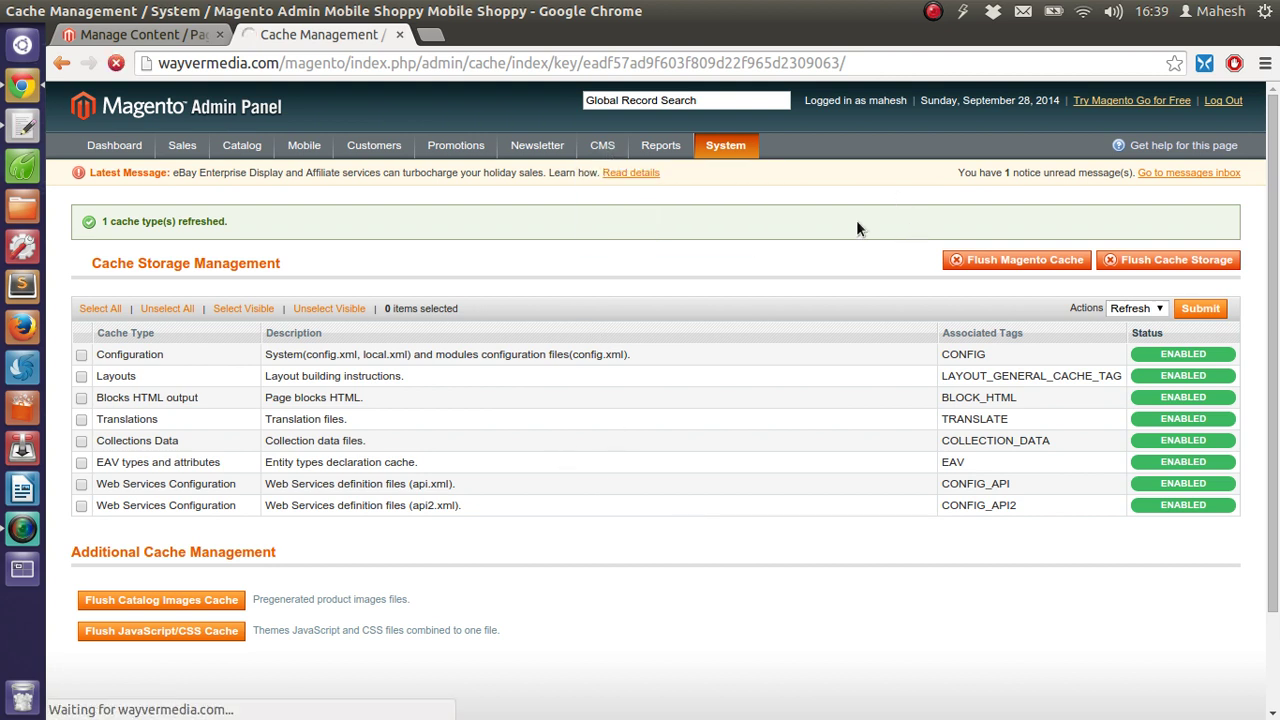